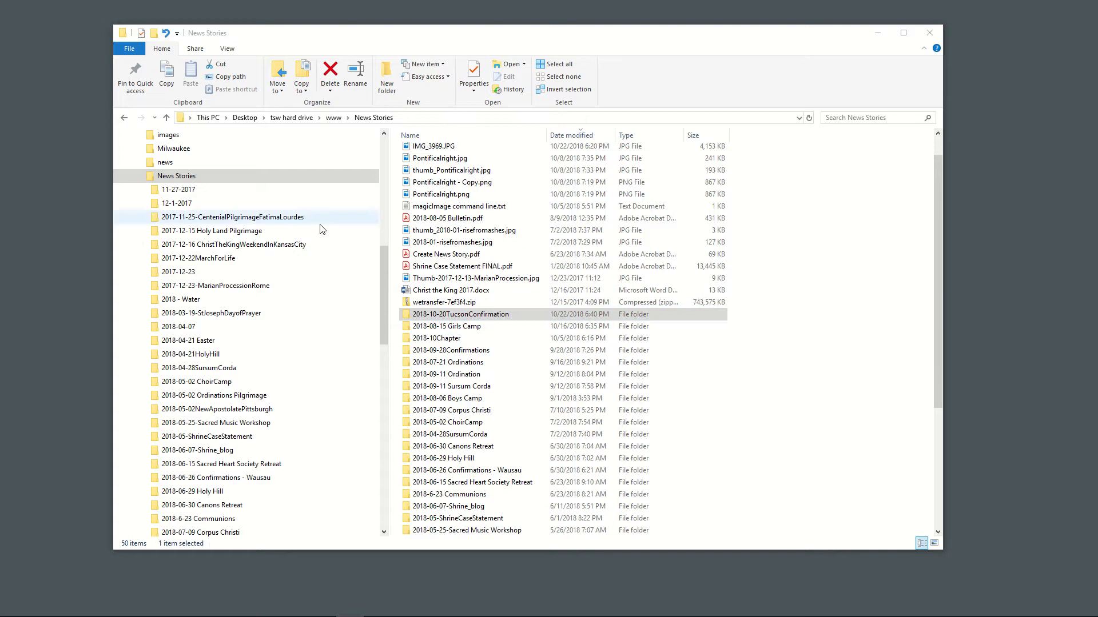
# Step: Open the 2018-10-20TucsonConfirmation folder and run createthumbnail.bat on IMG_3969.JPG to generate its thumbnail
pyautogui.doubleClick(433, 315)
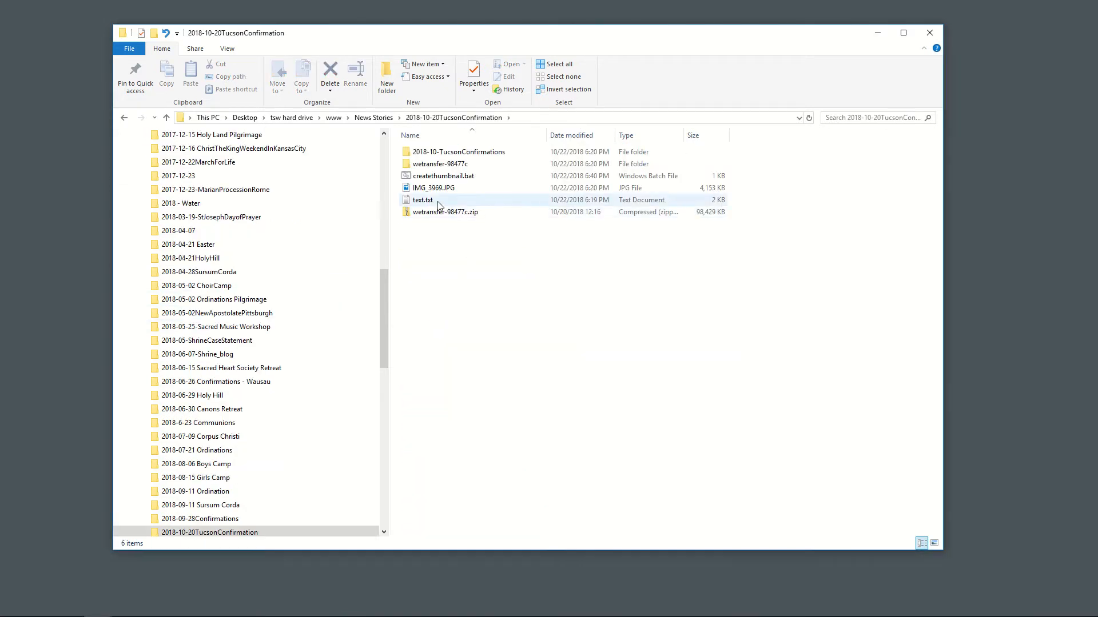
pyautogui.moveTo(447, 195)
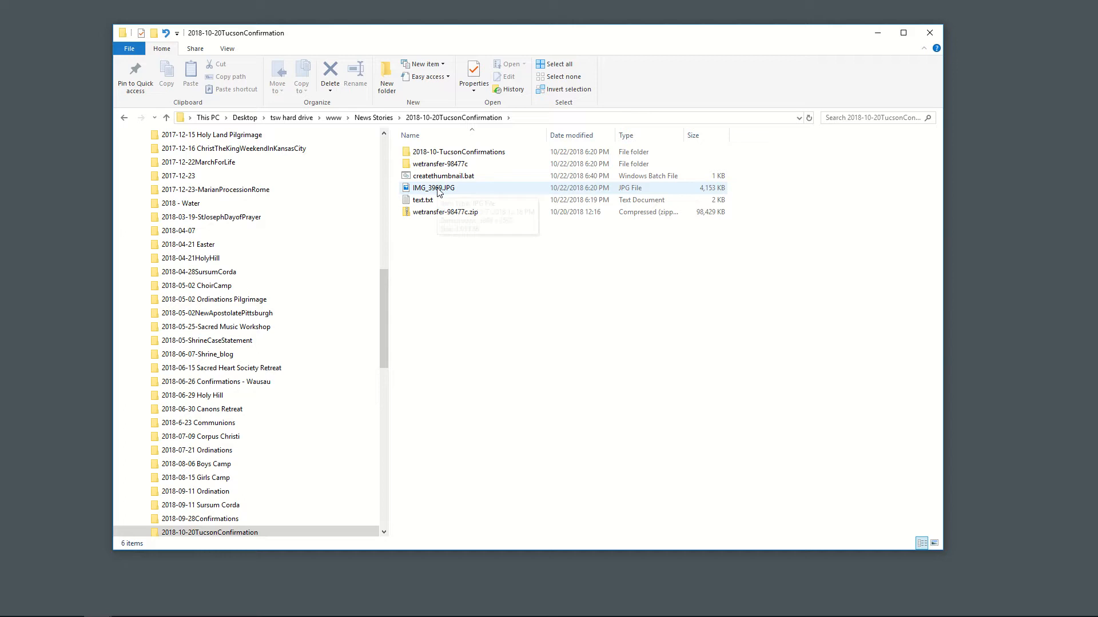
pyautogui.moveTo(438, 191); pyautogui.dragTo(444, 178)
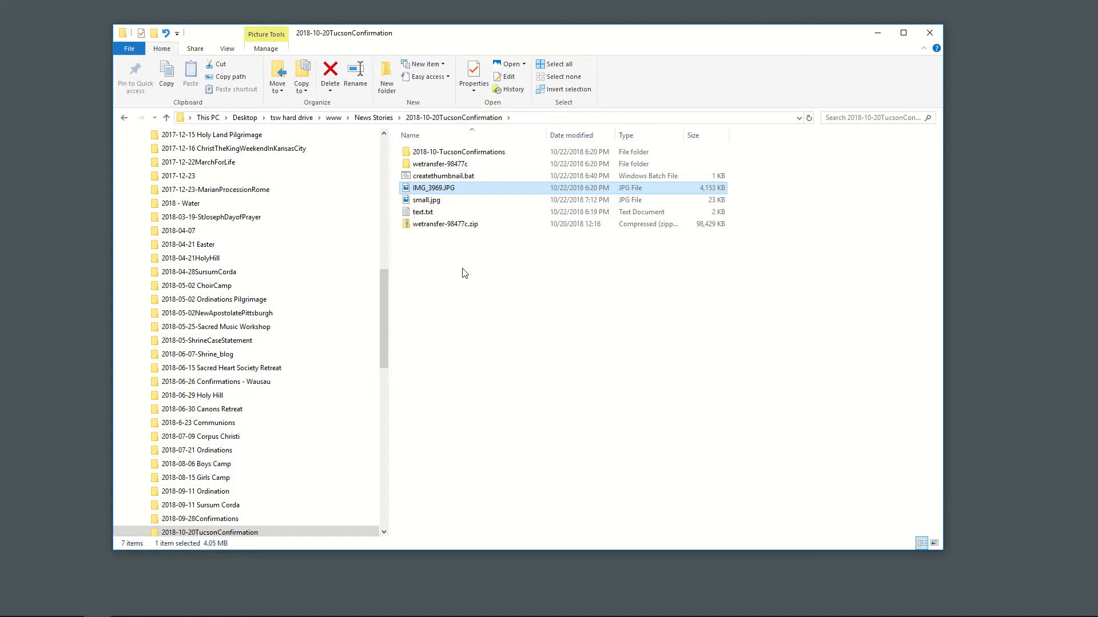
# Step: View the small.jpg thumbnail and check its pixel dimensions in the file's detailed properties
pyautogui.click(717, 204)
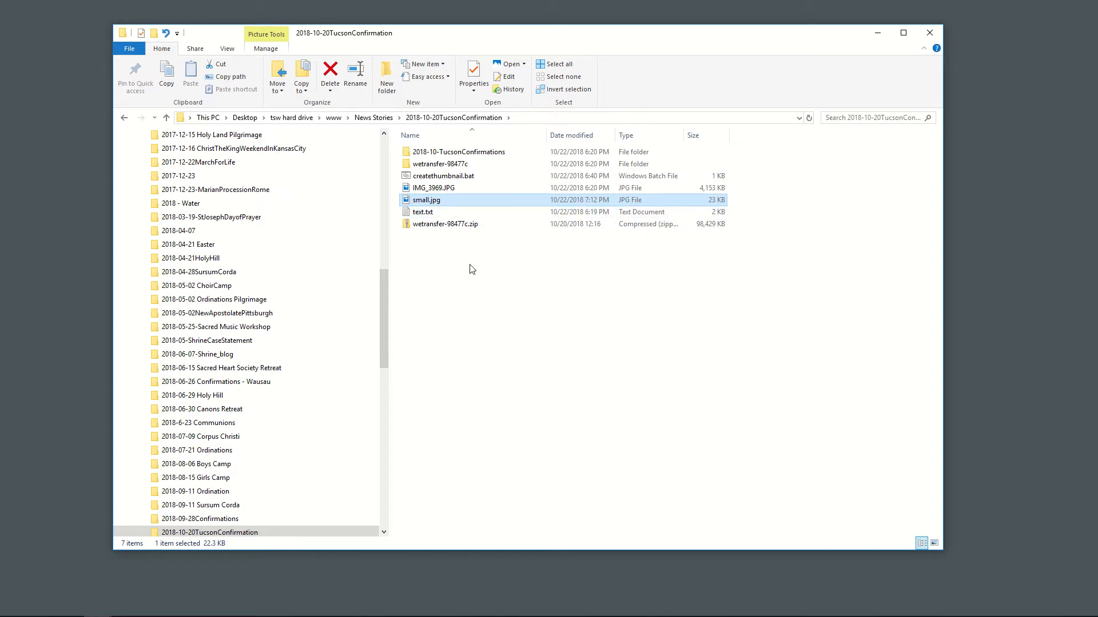
pyautogui.doubleClick(431, 204)
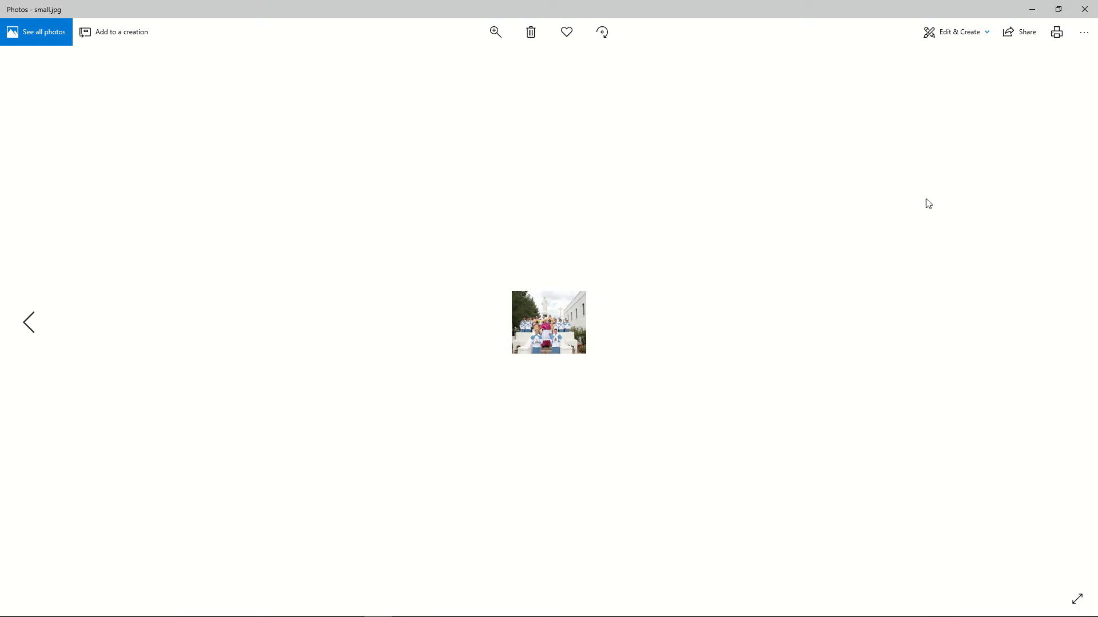
pyautogui.click(1084, 9)
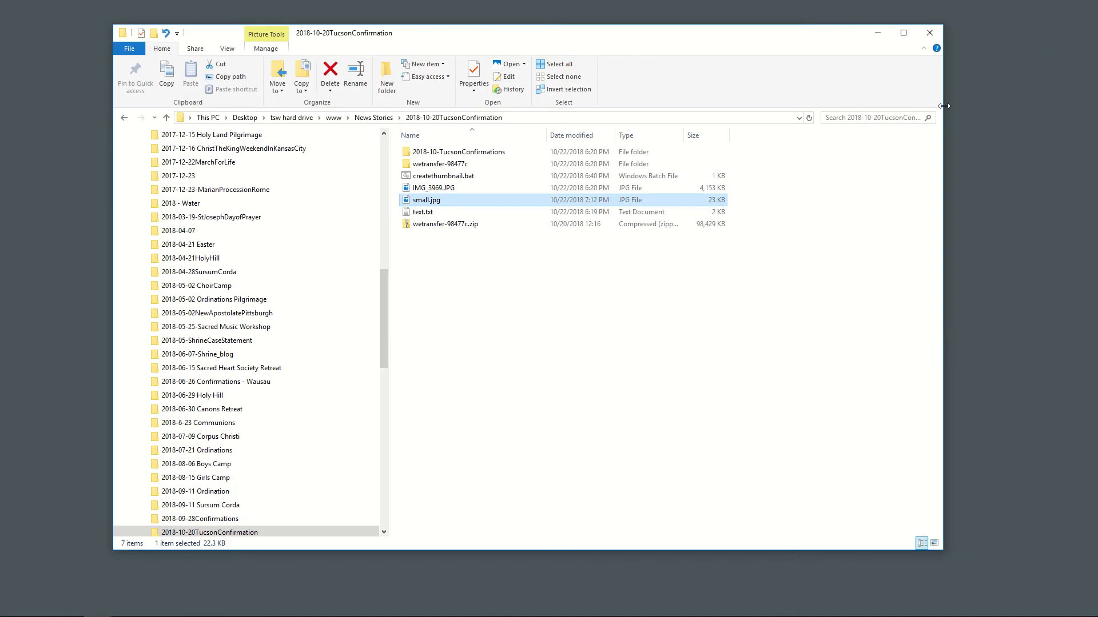
pyautogui.rightClick(420, 200)
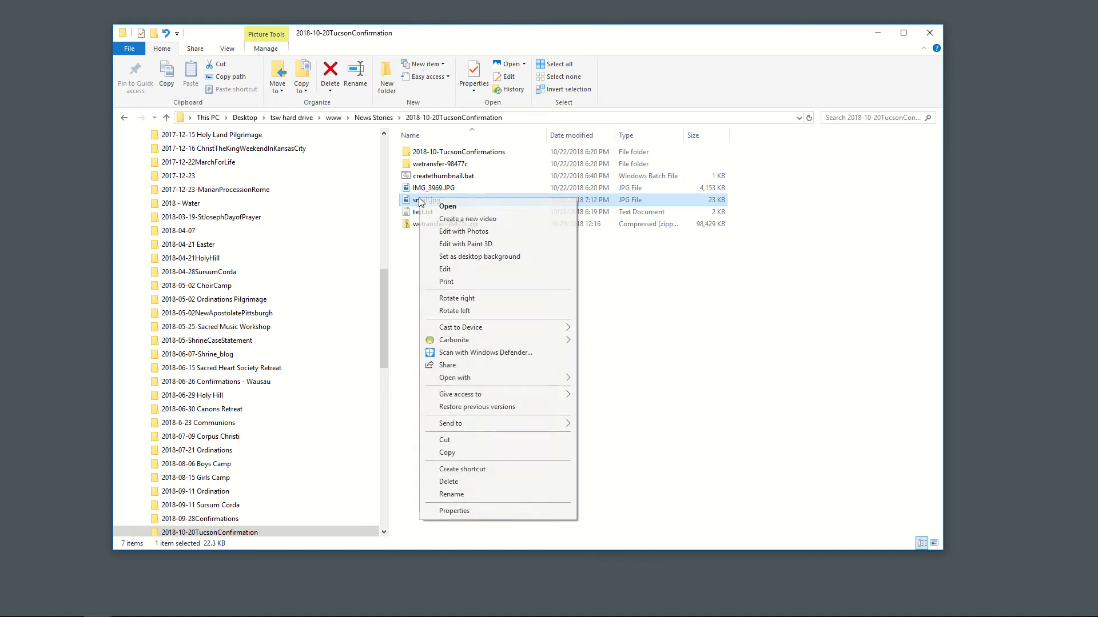
pyautogui.click(492, 510)
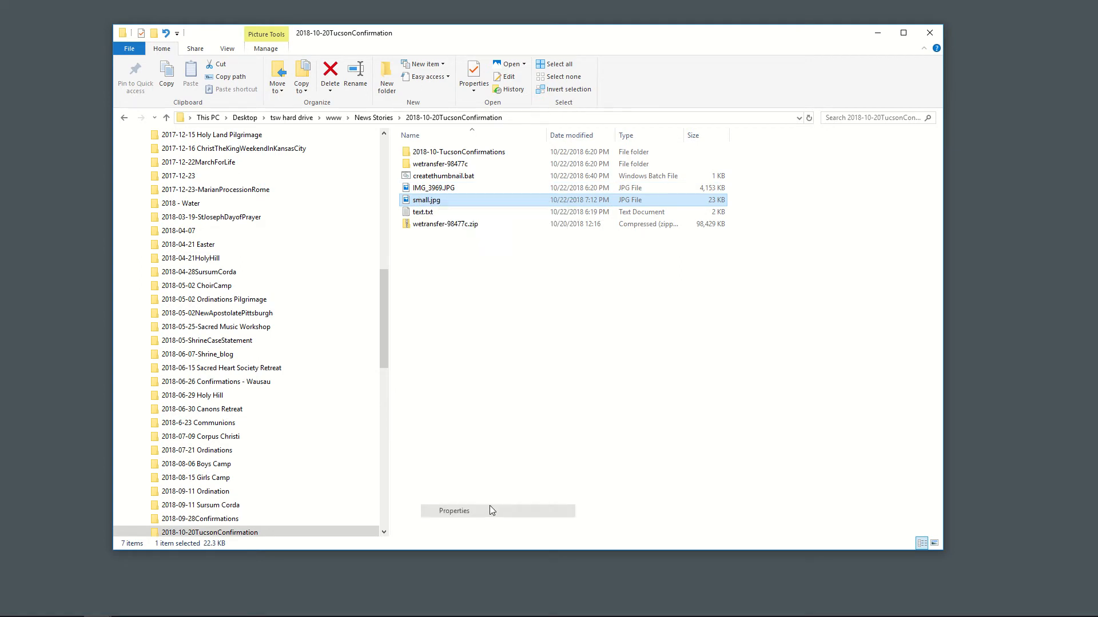
pyautogui.click(530, 227)
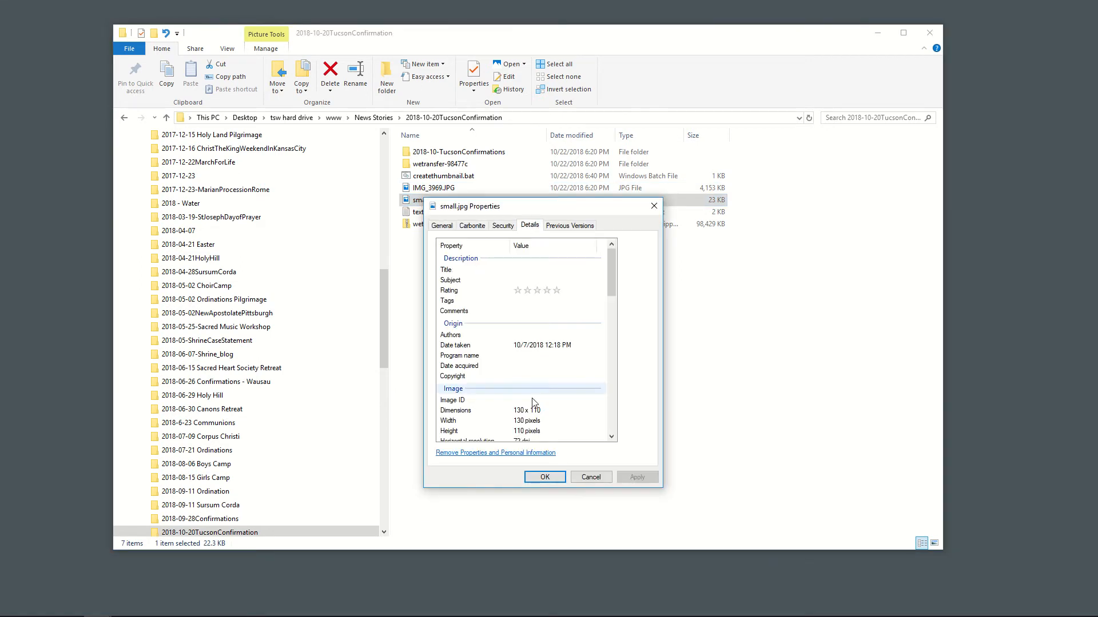
pyautogui.scroll(-1, 532, 403)
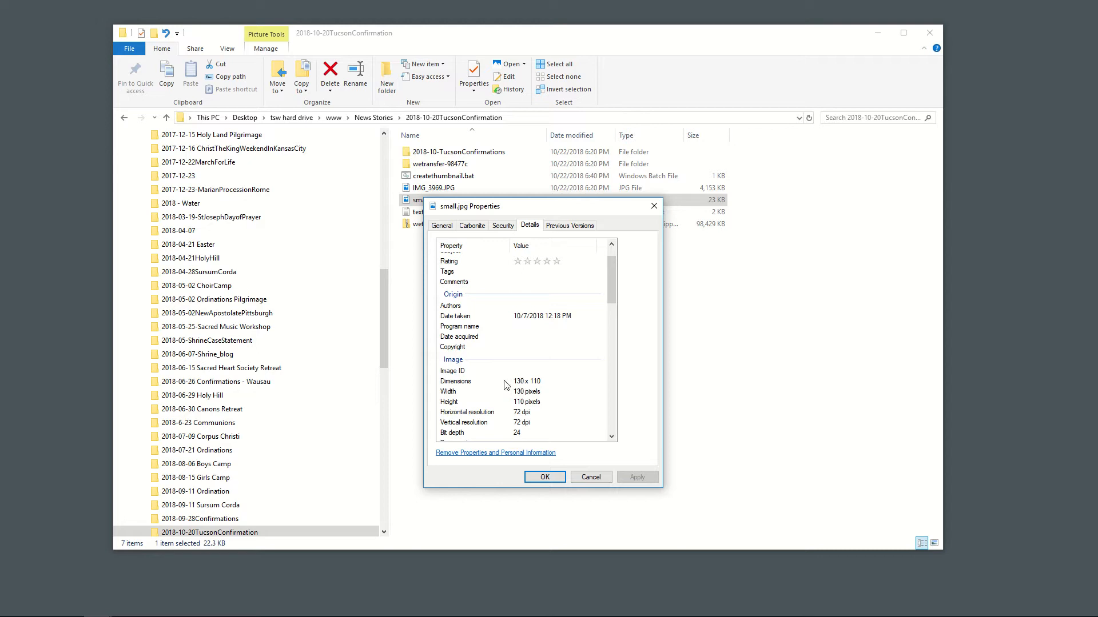
pyautogui.click(584, 478)
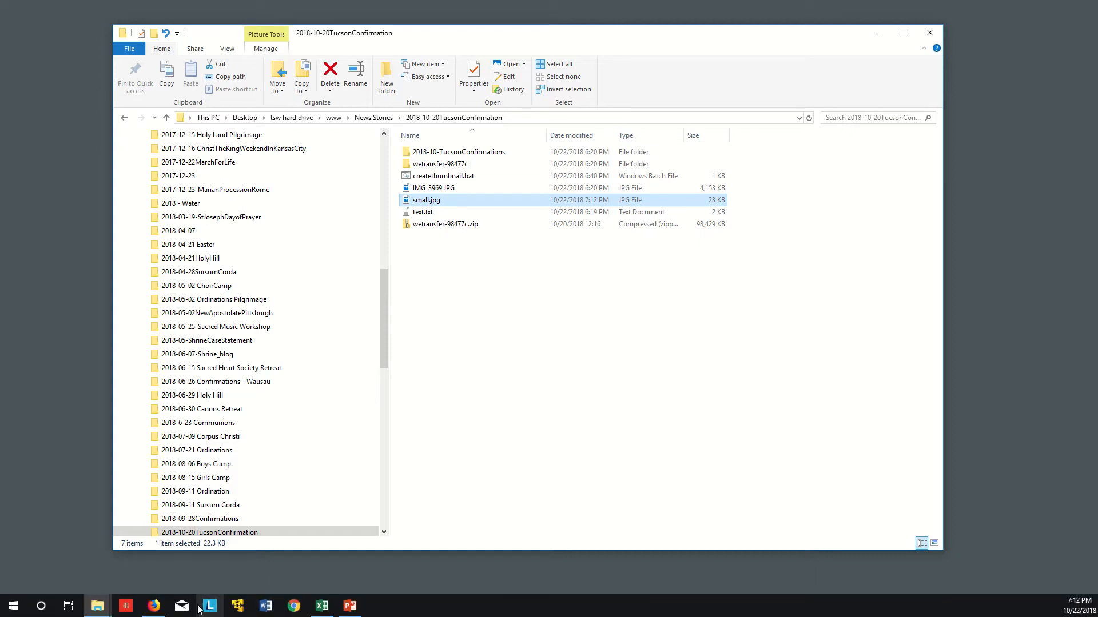
# Step: Switch to Firefox and examine the story thumbnails under News from the Vineyard on the institute's home page
pyautogui.click(162, 608)
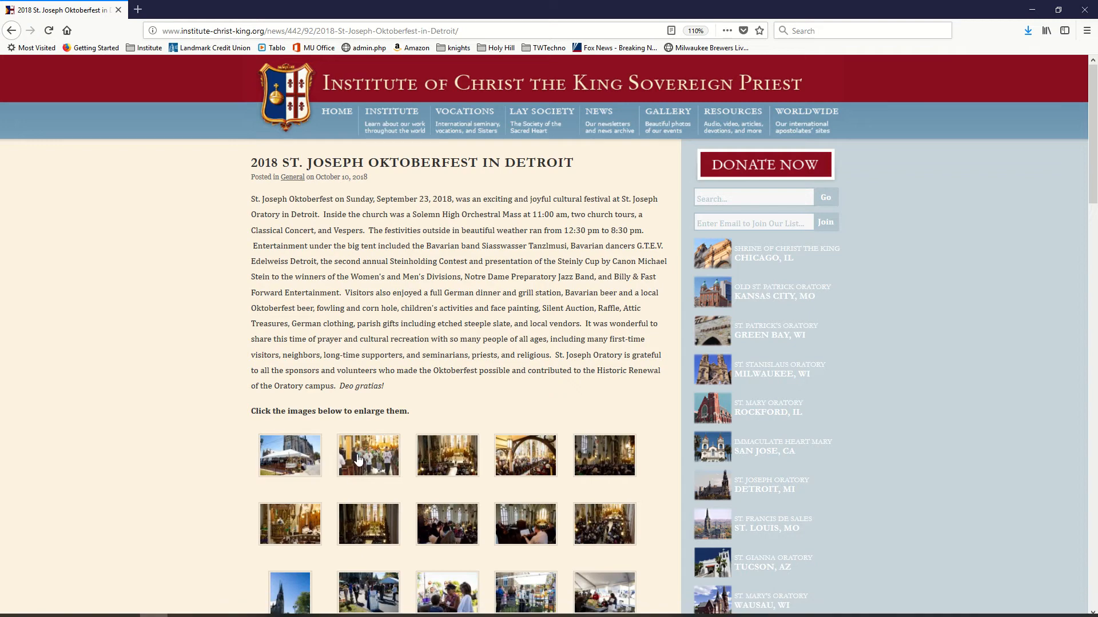
pyautogui.click(11, 30)
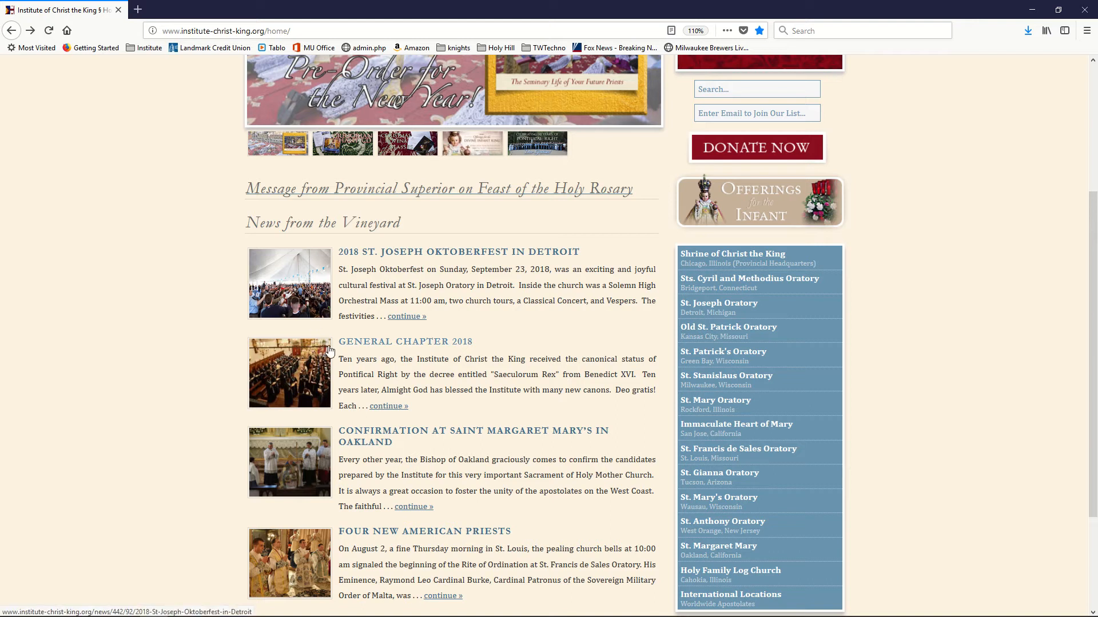
pyautogui.scroll(-5, 335, 381)
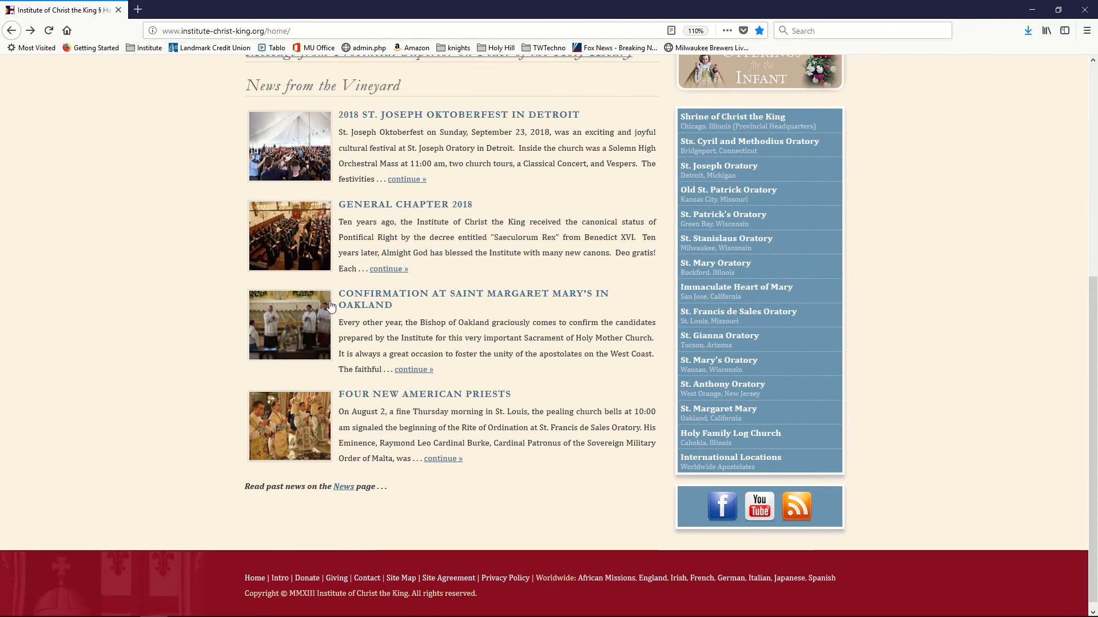
pyautogui.scroll(5, 359, 303)
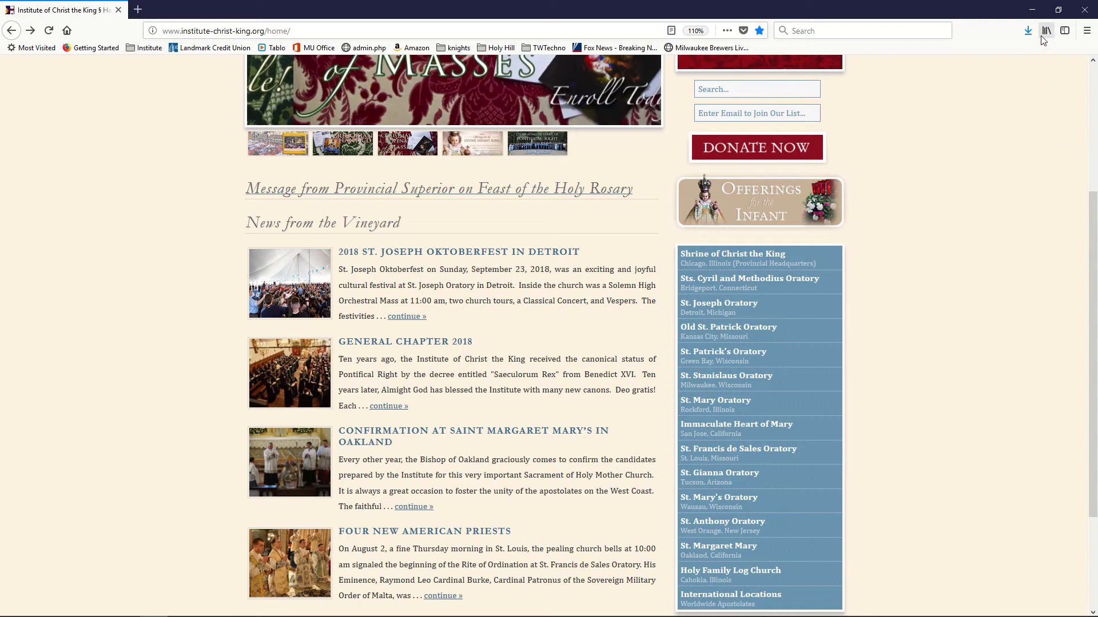
pyautogui.click(1030, 13)
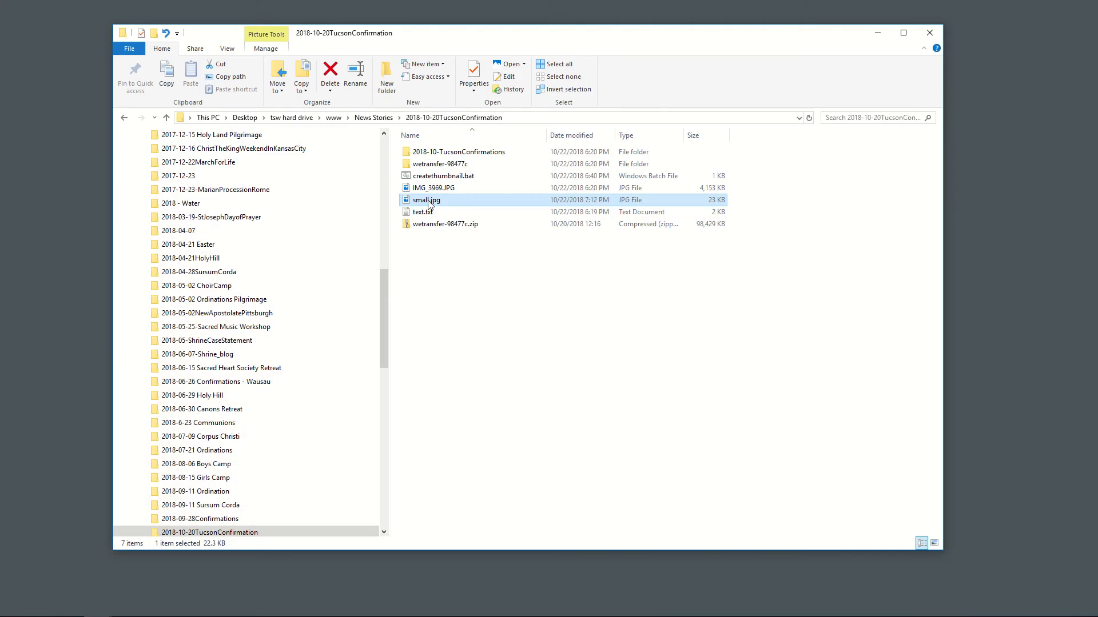
# Step: Rename small.jpg to small-2018-10-Tucsonconfirmation.jpg
pyautogui.moveTo(434, 202)
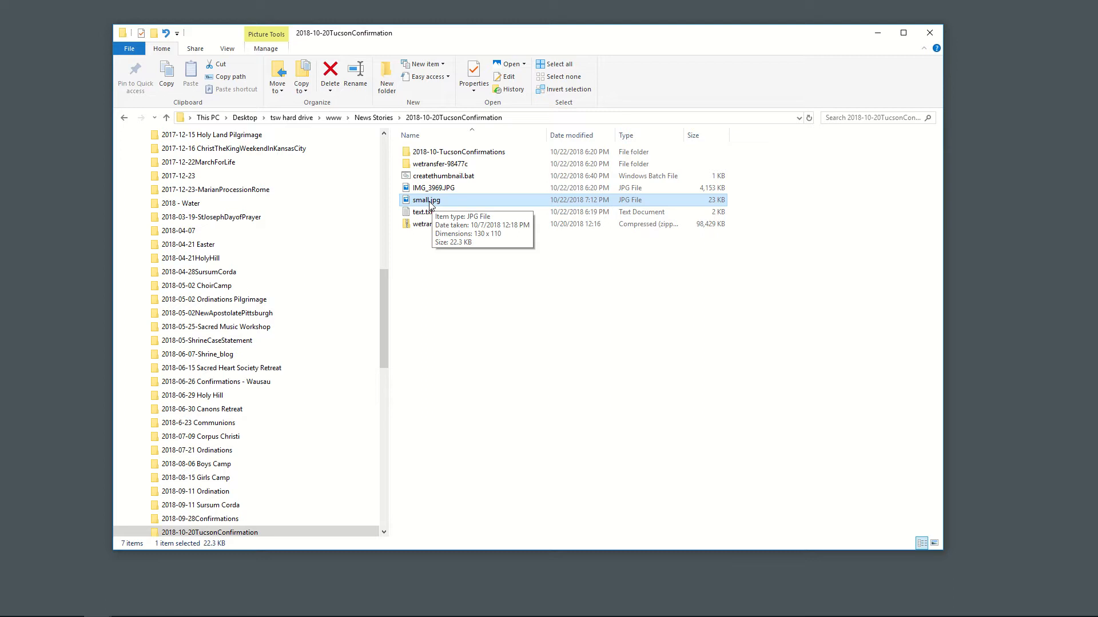
pyautogui.click(433, 201)
pyautogui.click(448, 200)
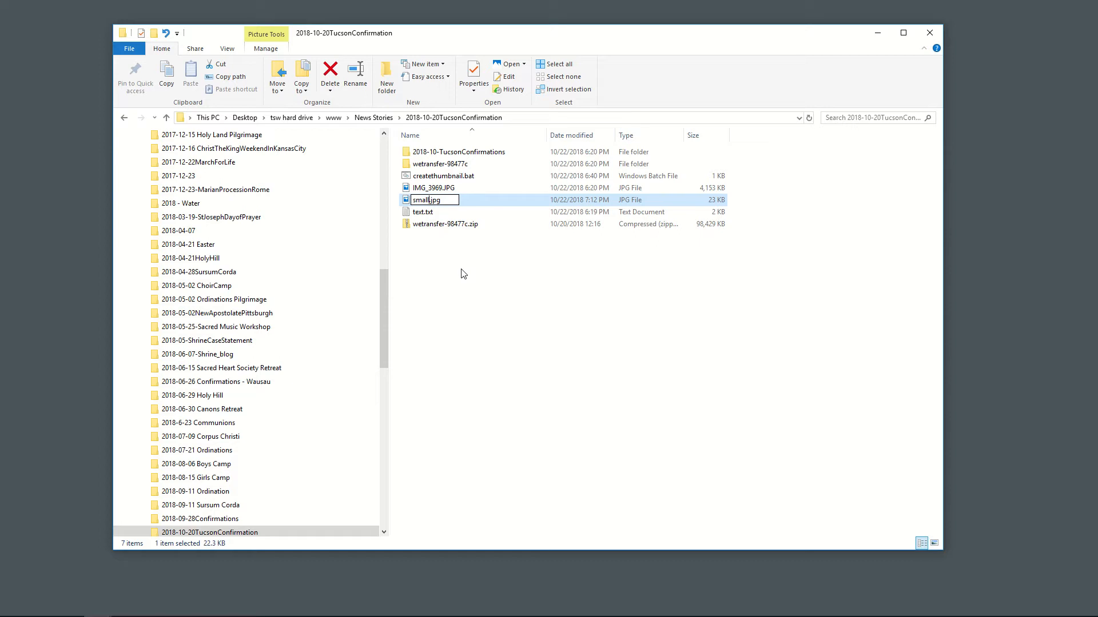
pyautogui.write('-201')
pyautogui.write('8-10')
pyautogui.write('-Tuc')
pyautogui.write('sonconf')
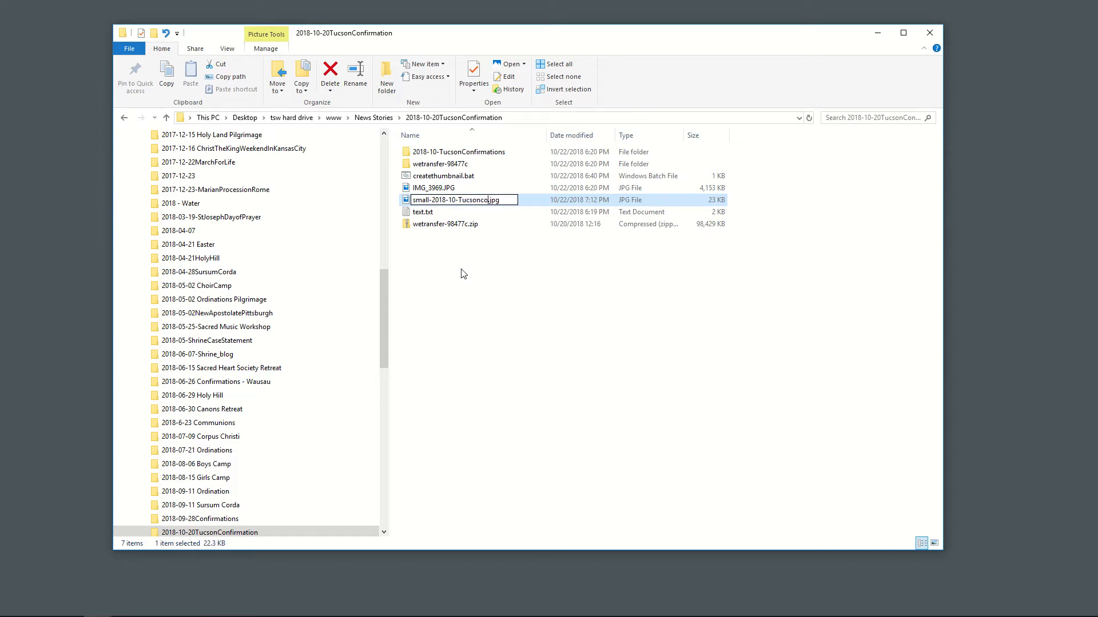
pyautogui.write('irmation')
pyautogui.press('Return')
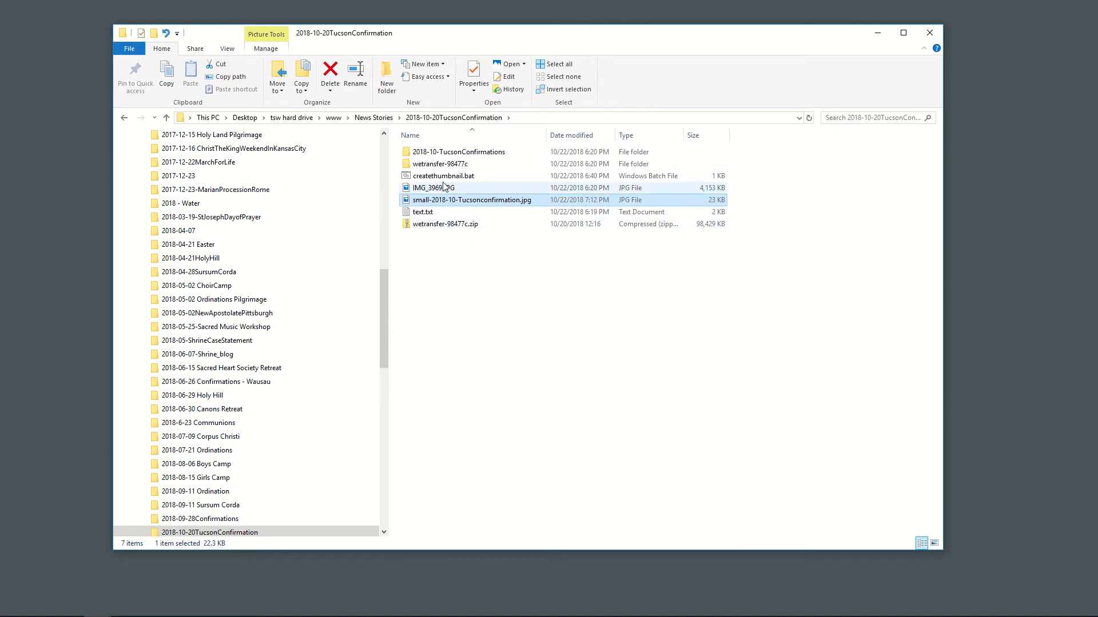
# Step: Check the photo file sizes in the wetransfer-98477c folder using the Details view, restore Large icons, and return to the parent folder
pyautogui.doubleClick(438, 164)
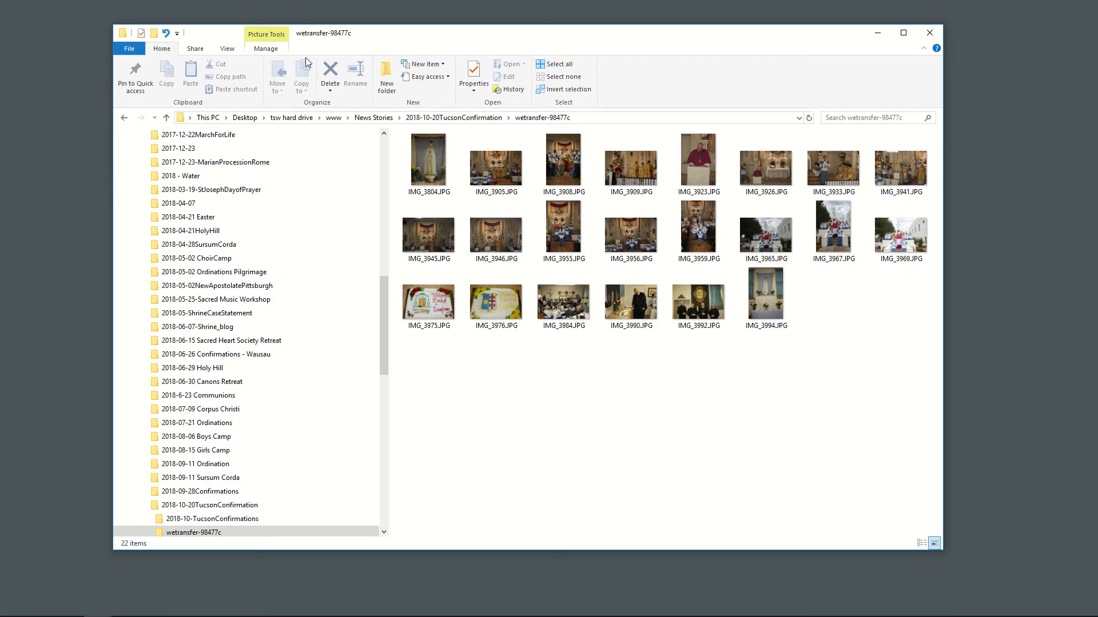
pyautogui.click(232, 49)
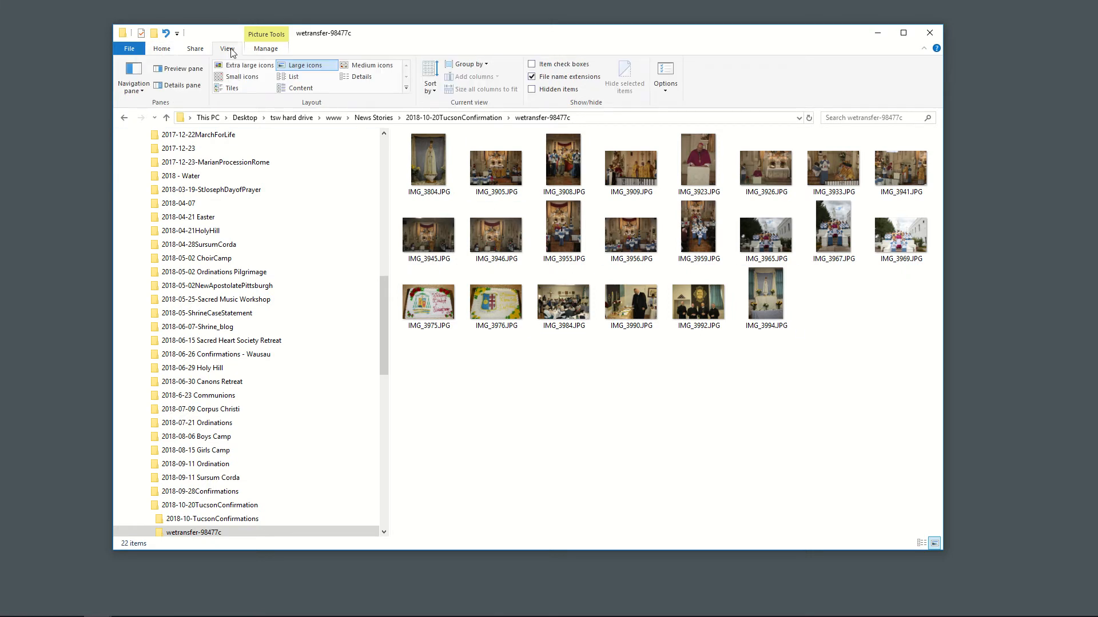
pyautogui.click(356, 80)
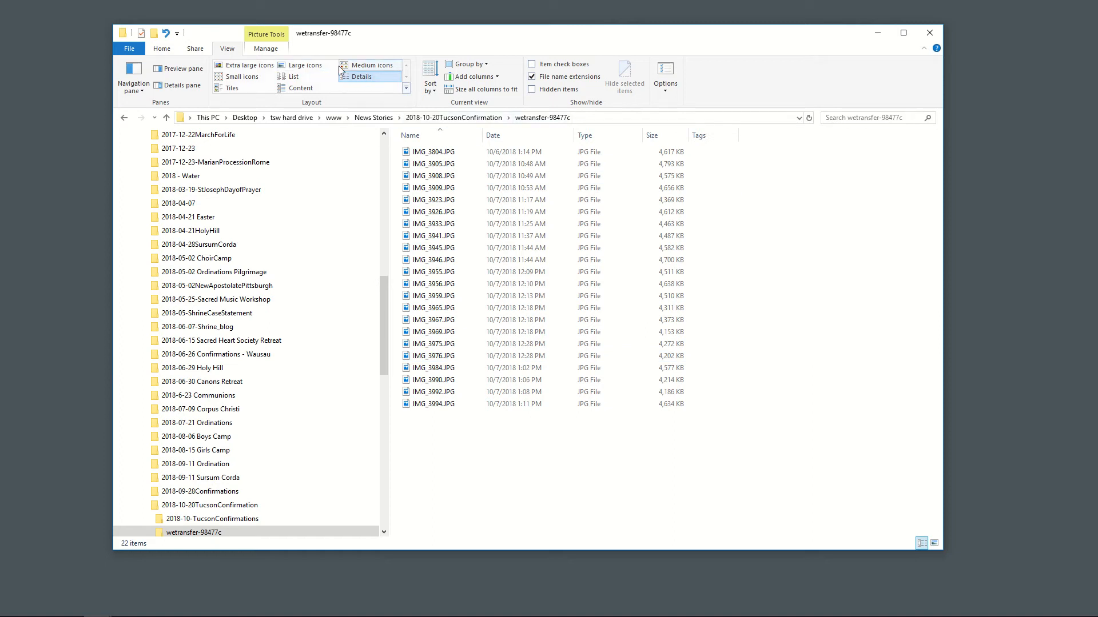
pyautogui.click(316, 67)
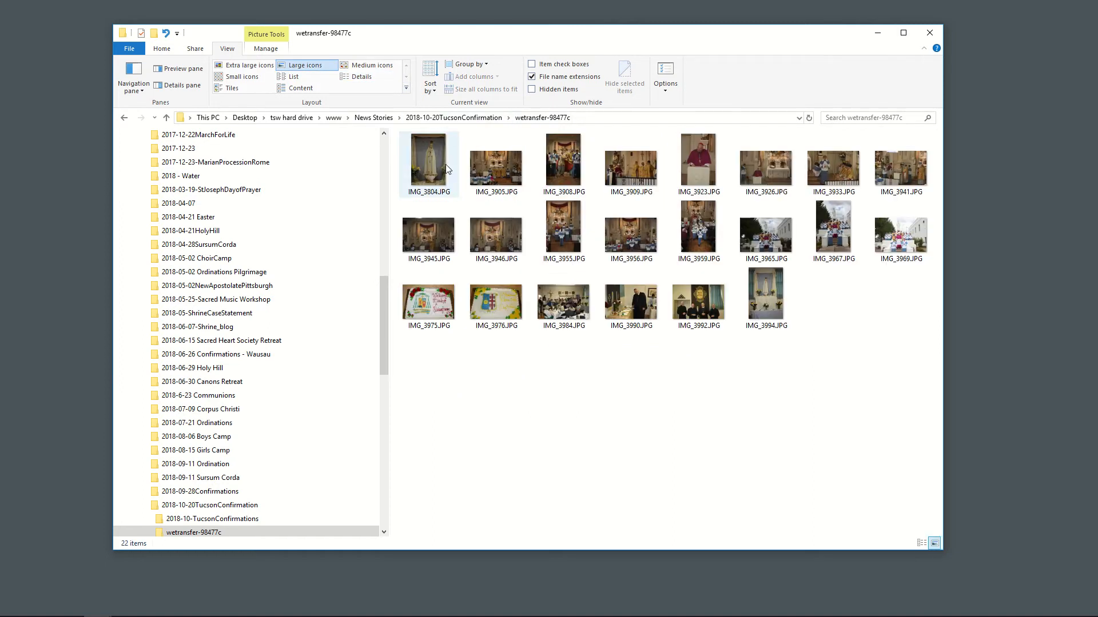
pyautogui.click(487, 118)
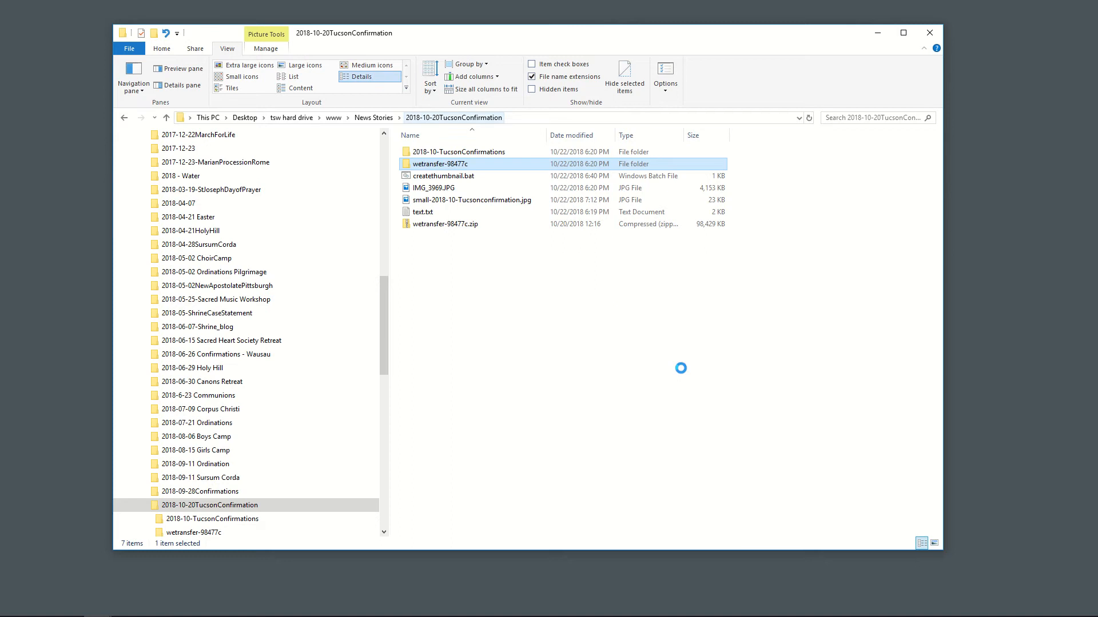
# Step: Switch to the Compress Images of Directory program and arrange its window beside the file explorer
pyautogui.hotkey('alt', 'Tab')
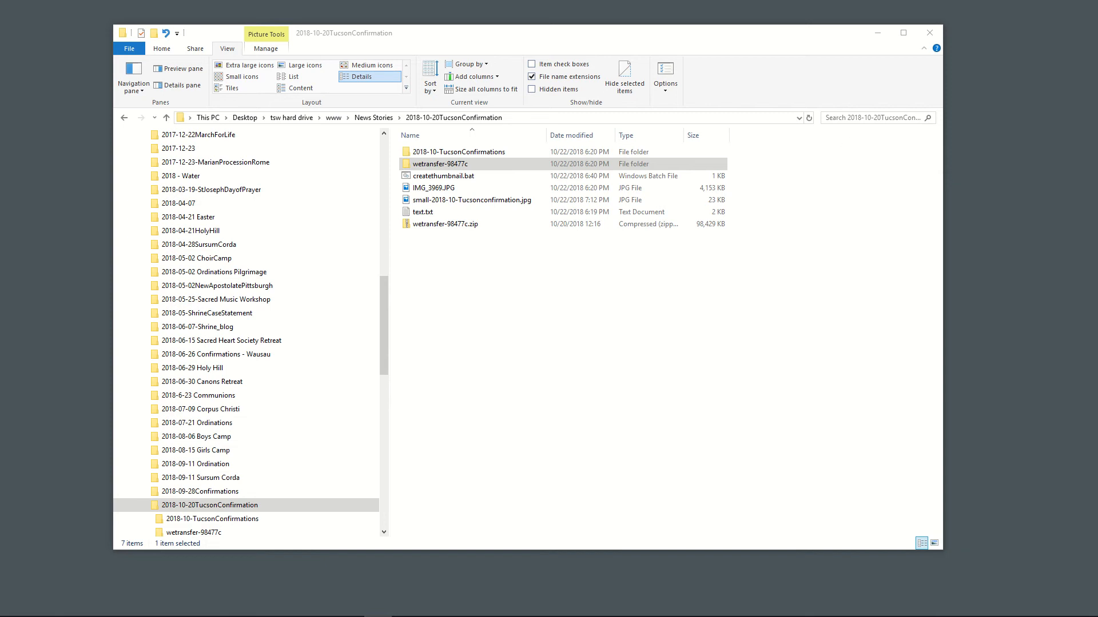
pyautogui.moveTo(1097, 255); pyautogui.dragTo(216, 58)
pyautogui.click(382, 44)
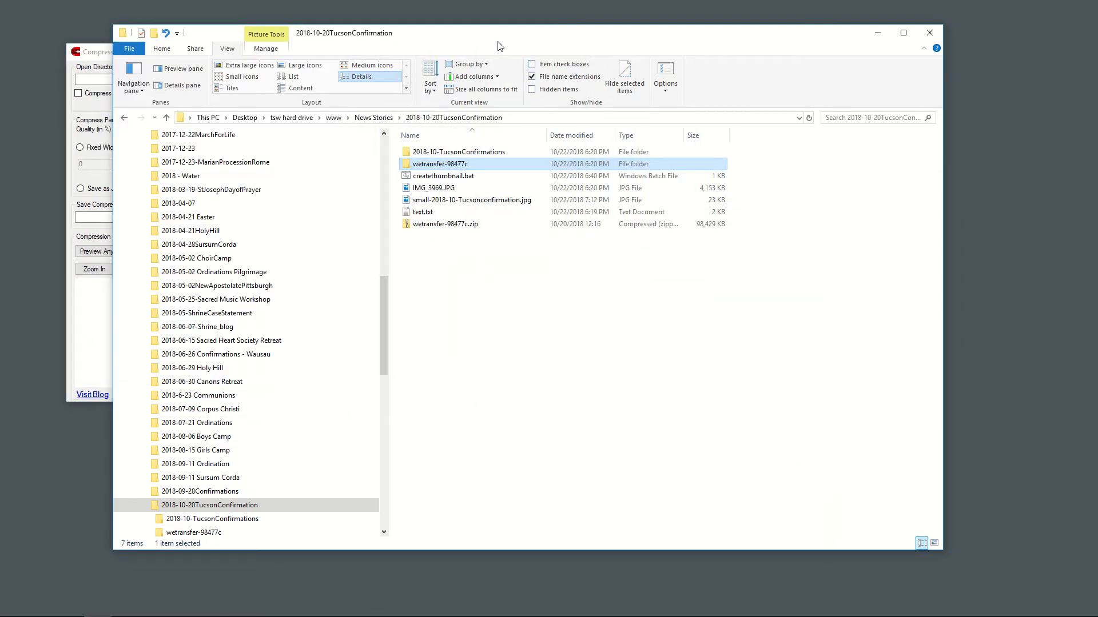
pyautogui.moveTo(497, 44); pyautogui.dragTo(538, 47)
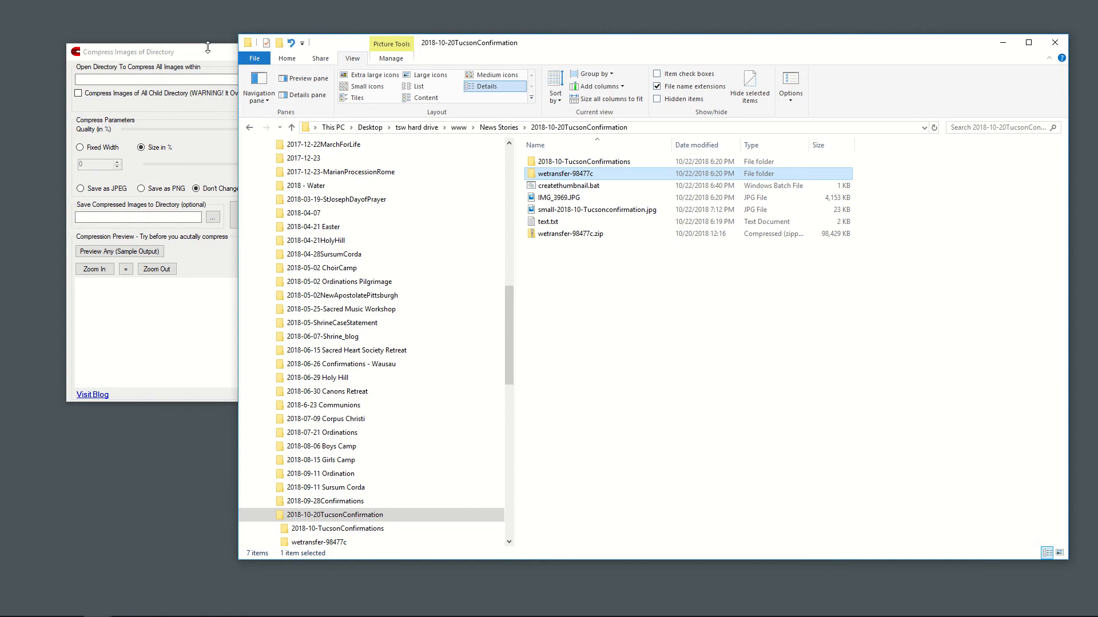
pyautogui.moveTo(208, 48); pyautogui.dragTo(210, 56)
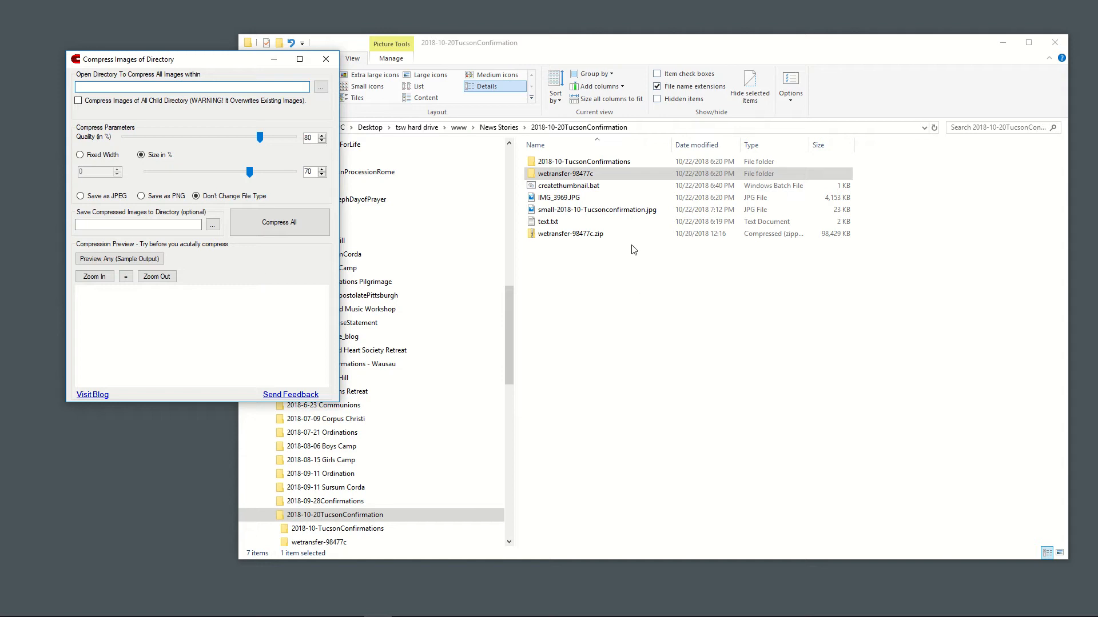
# Step: Inspect the contents of the 2018-10-TucsonConfirmations folder and return to 2018-10-20TucsonConfirmation
pyautogui.click(570, 176)
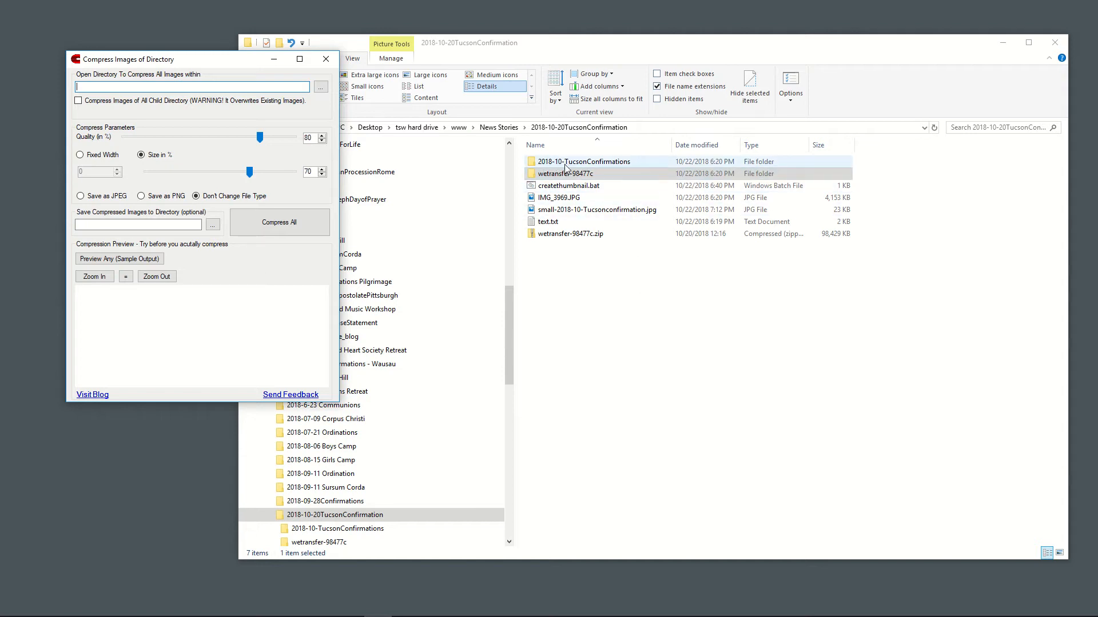
pyautogui.click(562, 174)
pyautogui.doubleClick(580, 165)
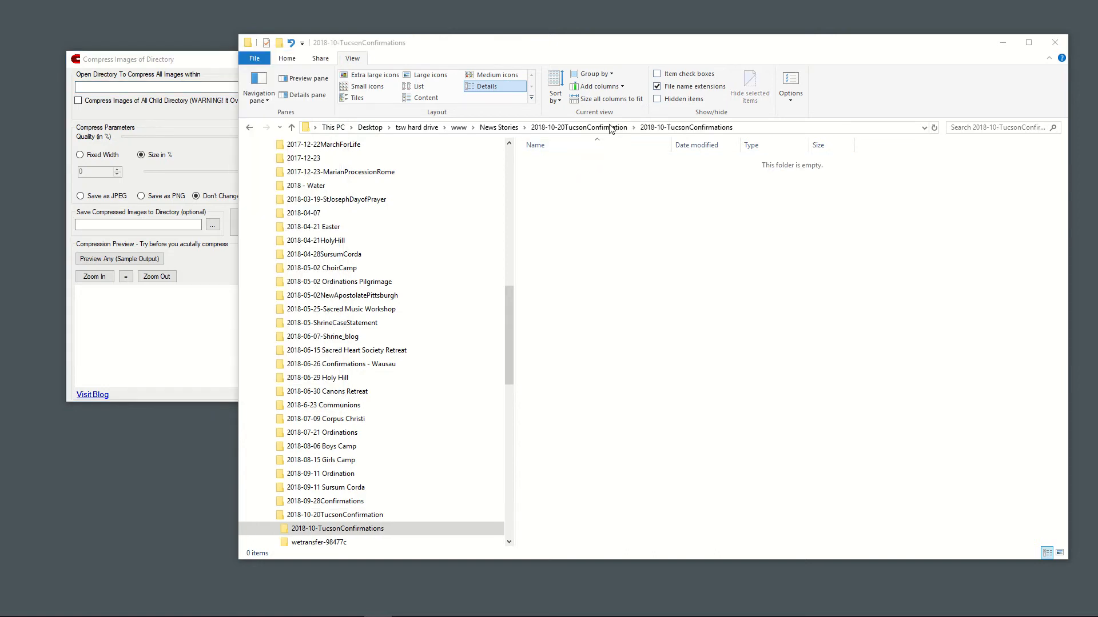
pyautogui.click(579, 127)
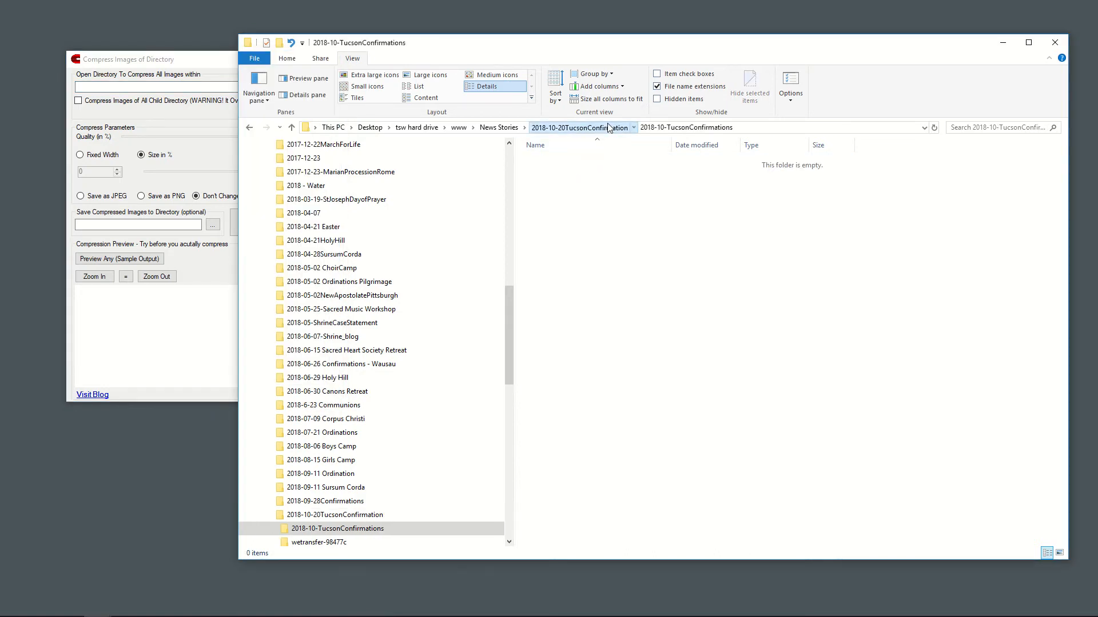
# Step: Switch to Compress Images of Directory and set the source directory to 2018-10-TucsonConfirmations within News Stories' 2018-10-20TucsonConfirmation folder
pyautogui.click(201, 141)
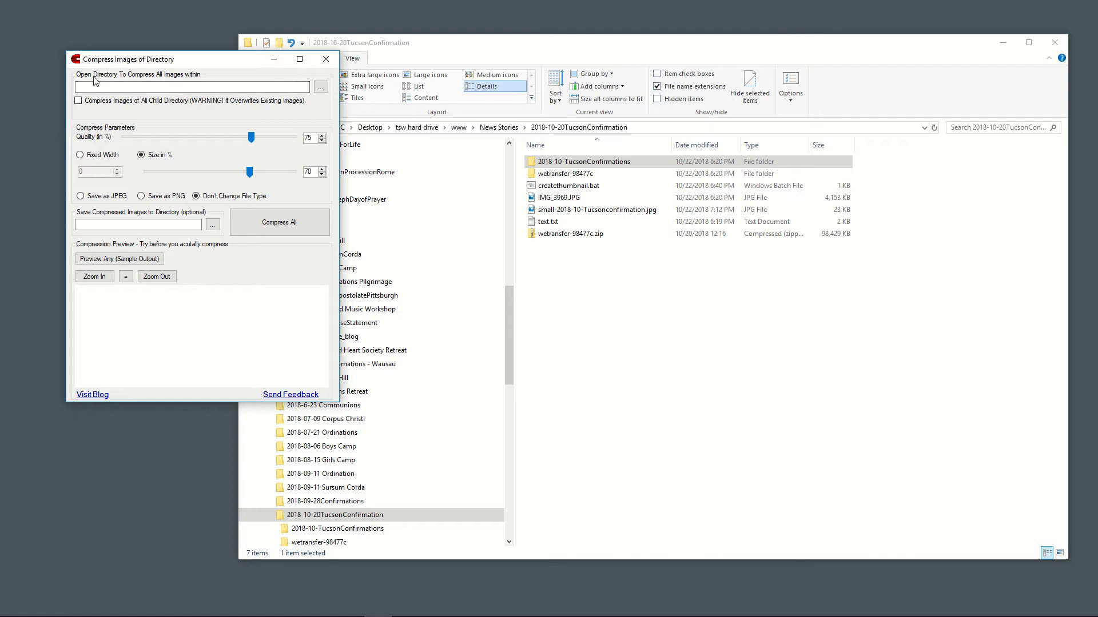
pyautogui.click(321, 88)
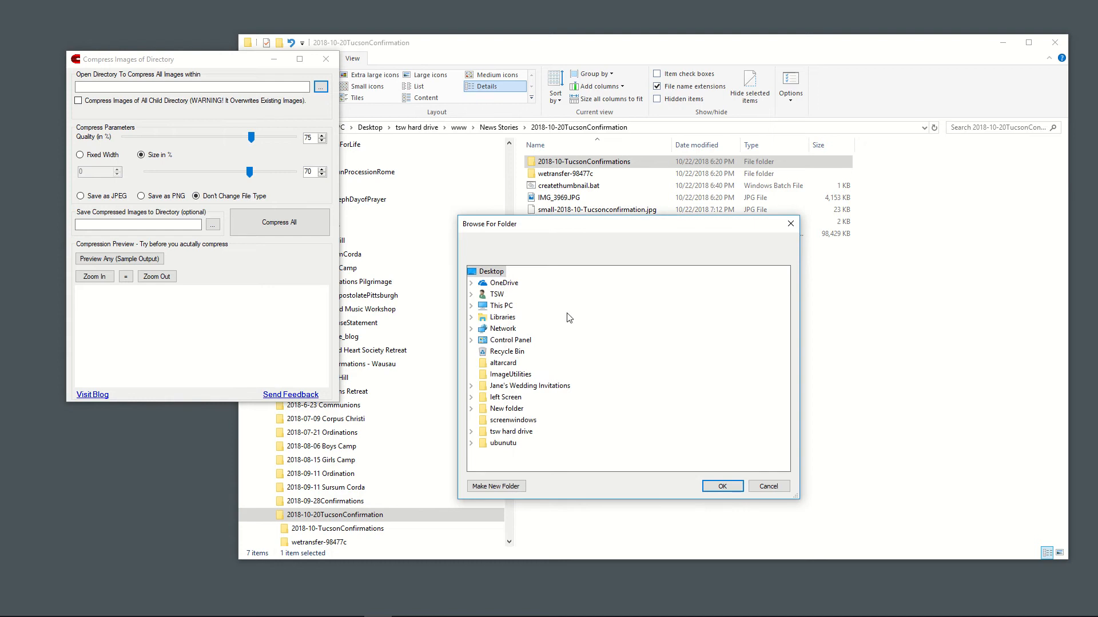
pyautogui.click(471, 432)
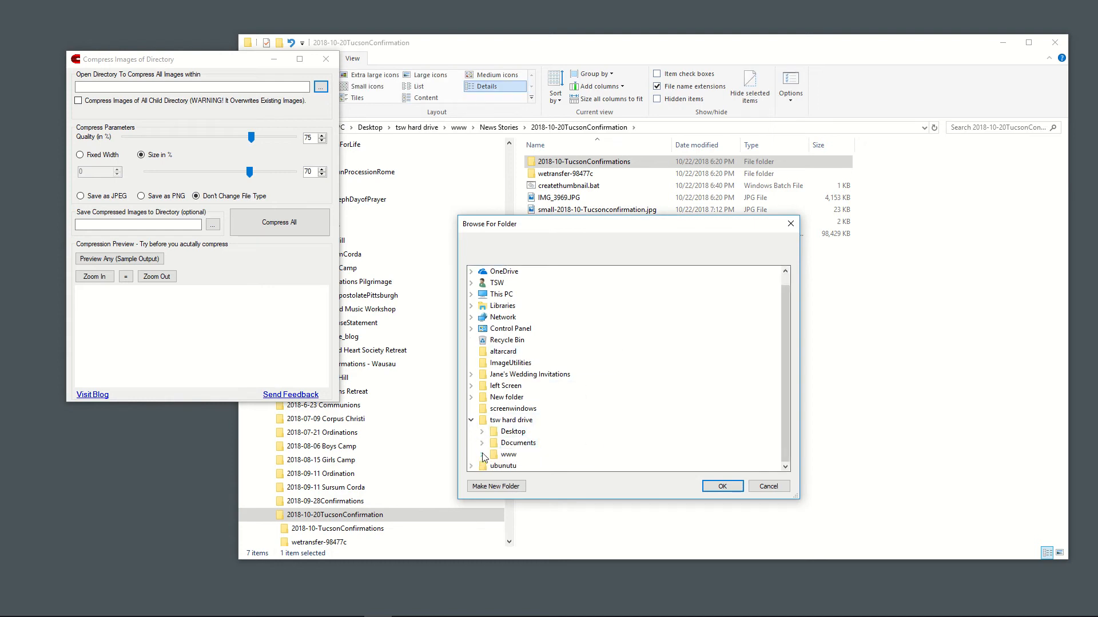
pyautogui.click(482, 454)
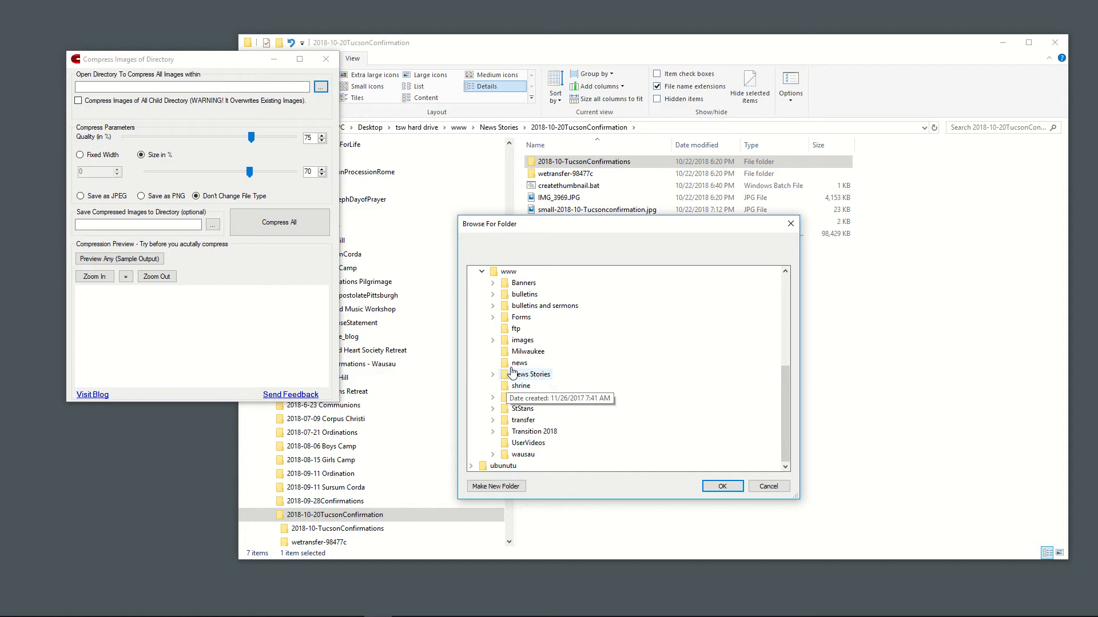
pyautogui.click(493, 375)
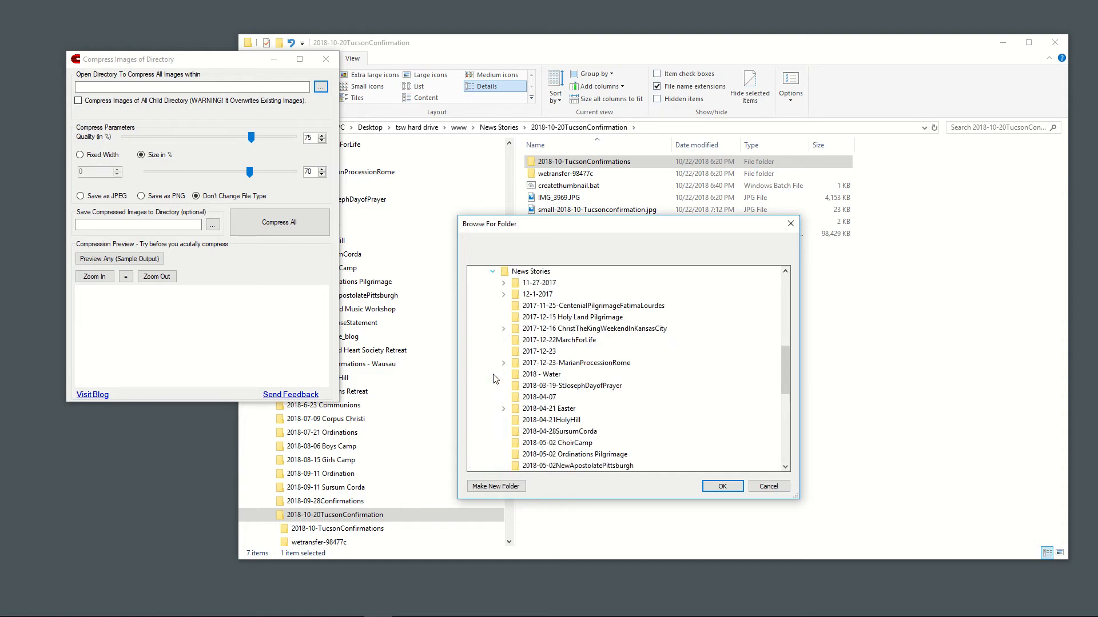
pyautogui.scroll(-6, 514, 389)
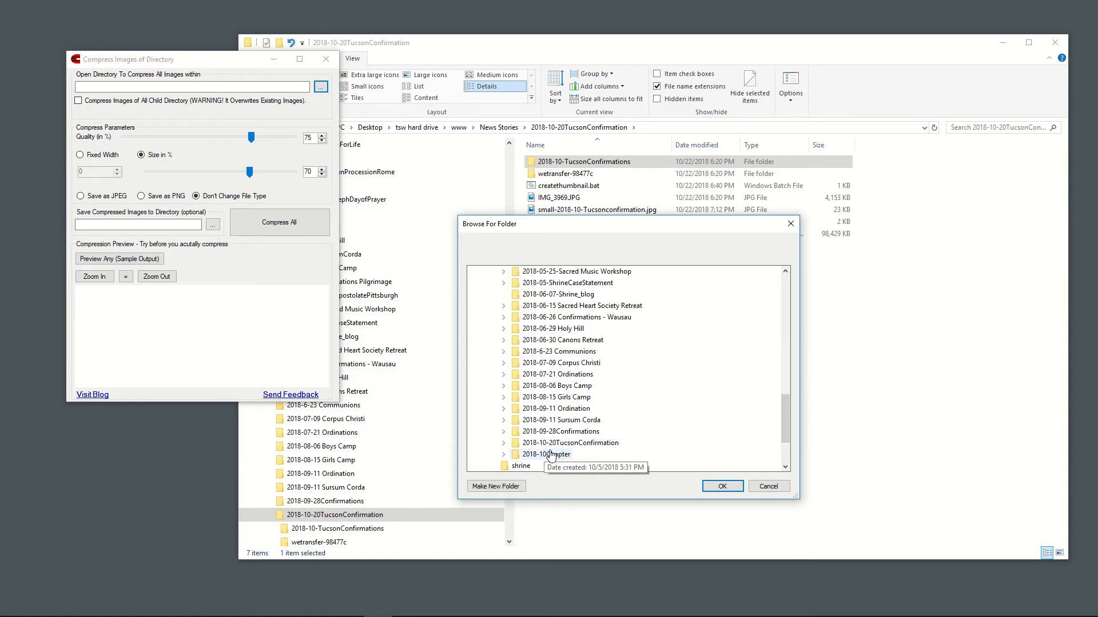
pyautogui.click(554, 444)
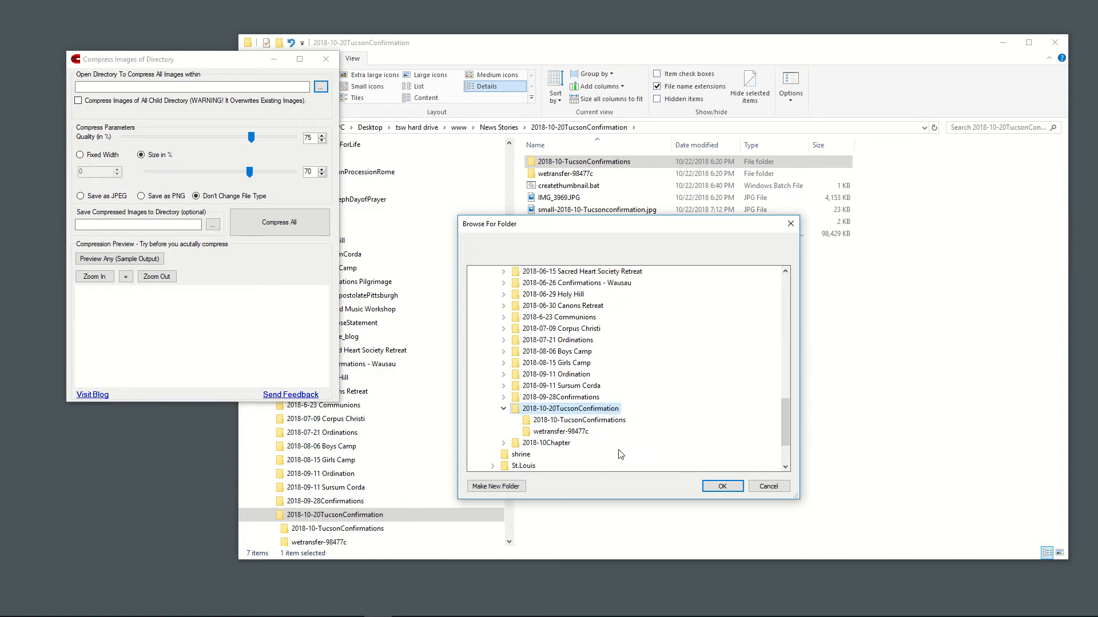
pyautogui.click(602, 421)
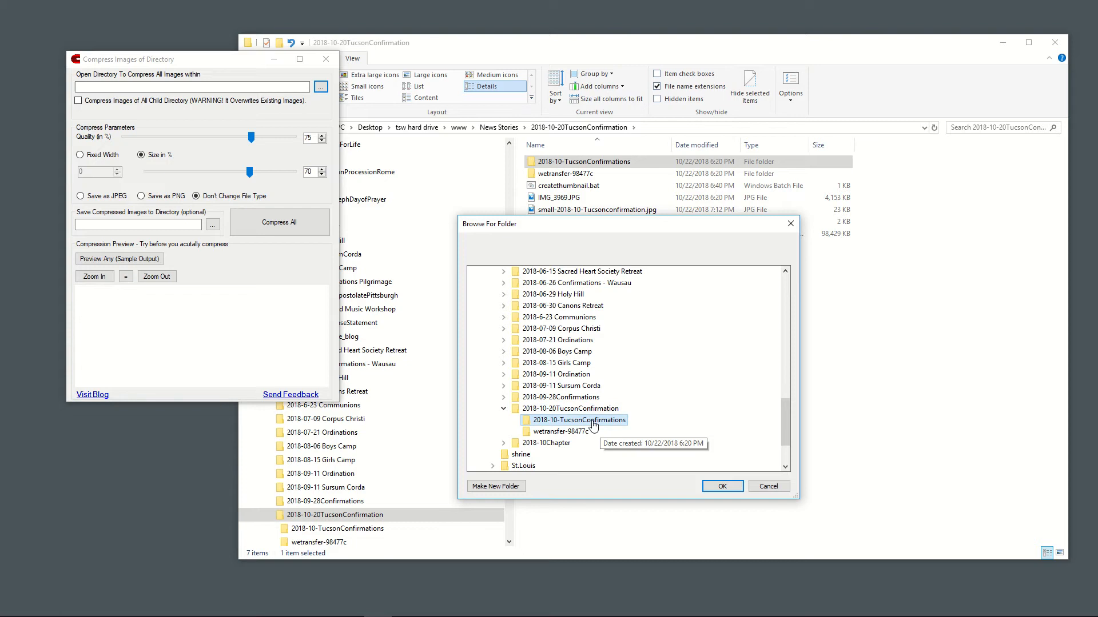
pyautogui.click(722, 487)
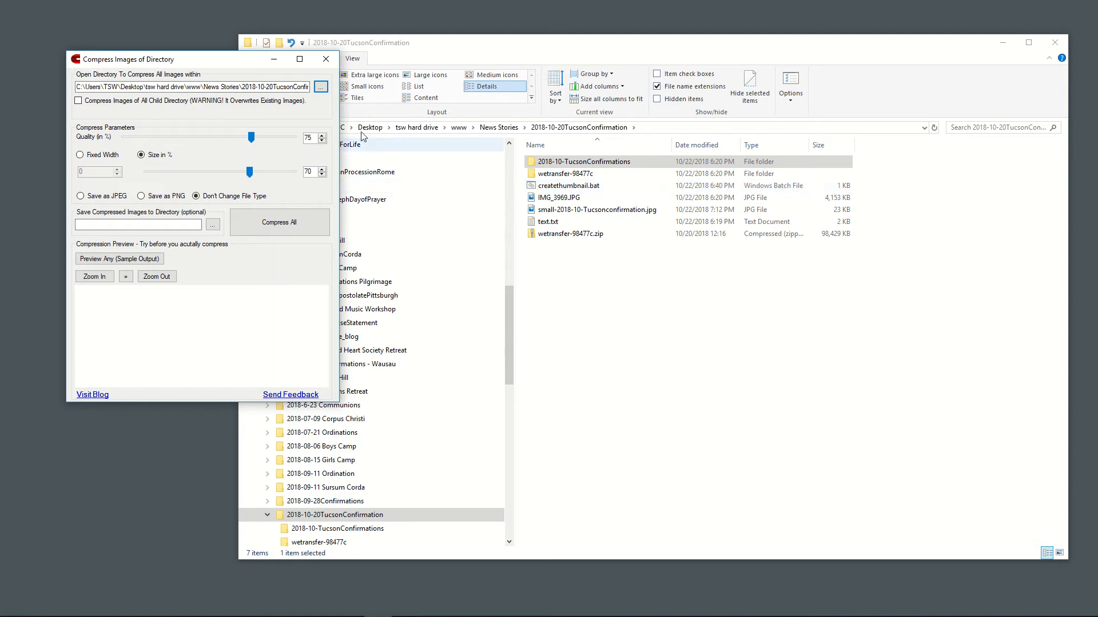
# Step: Set the directory of images to compress to wetransfer-98477c inside 2018-10-20TucsonConfirmation
pyautogui.click(320, 88)
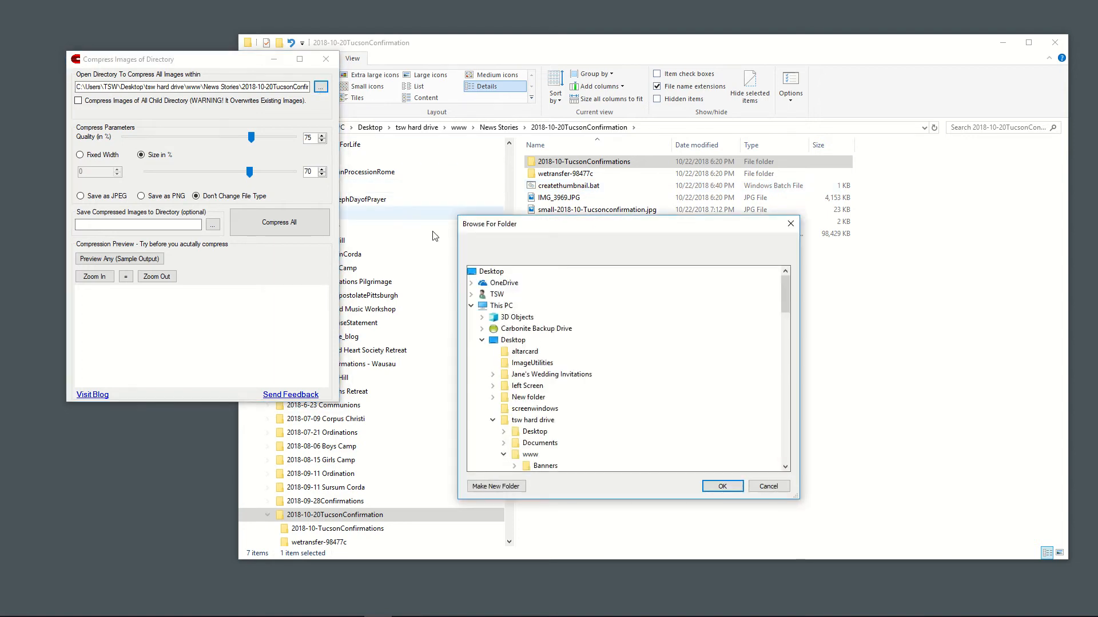
pyautogui.scroll(-5, 590, 377)
pyautogui.scroll(-6, 590, 378)
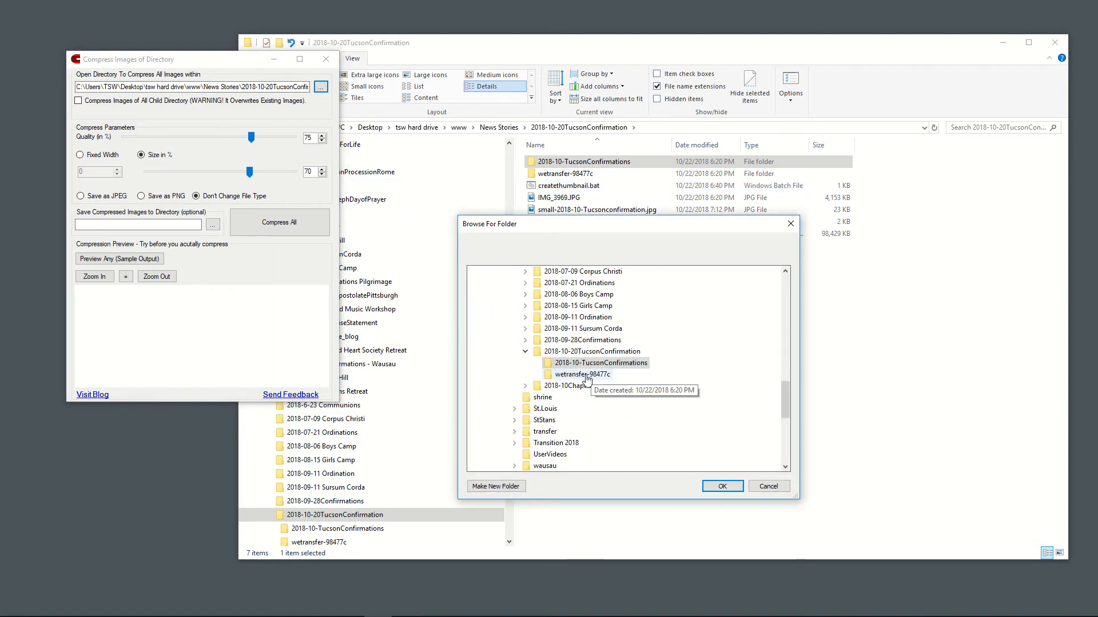
pyautogui.click(587, 376)
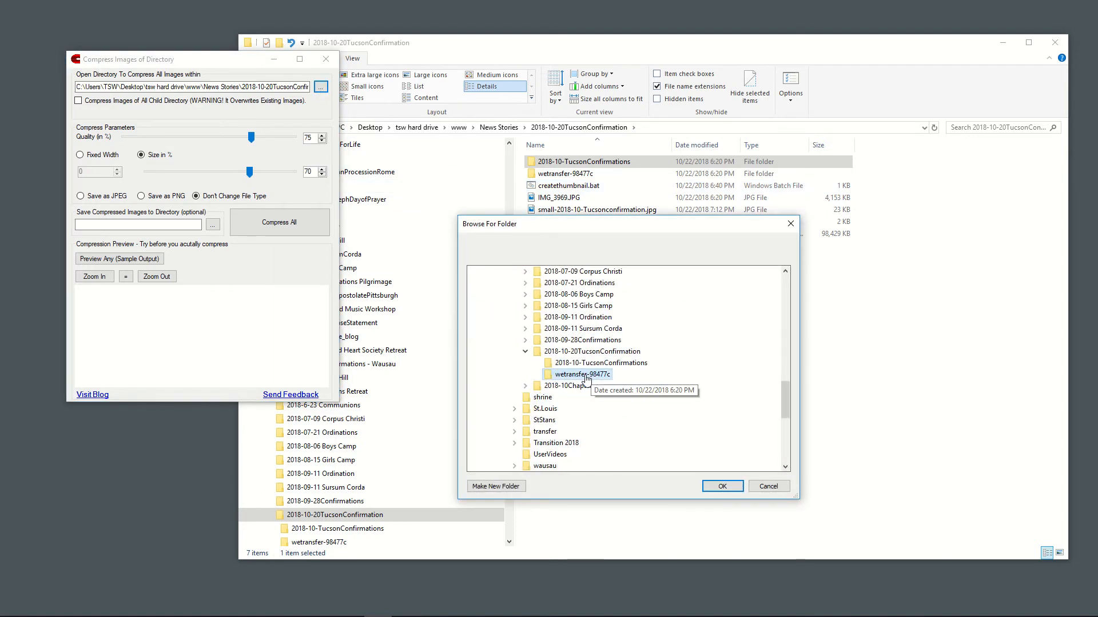
pyautogui.click(722, 486)
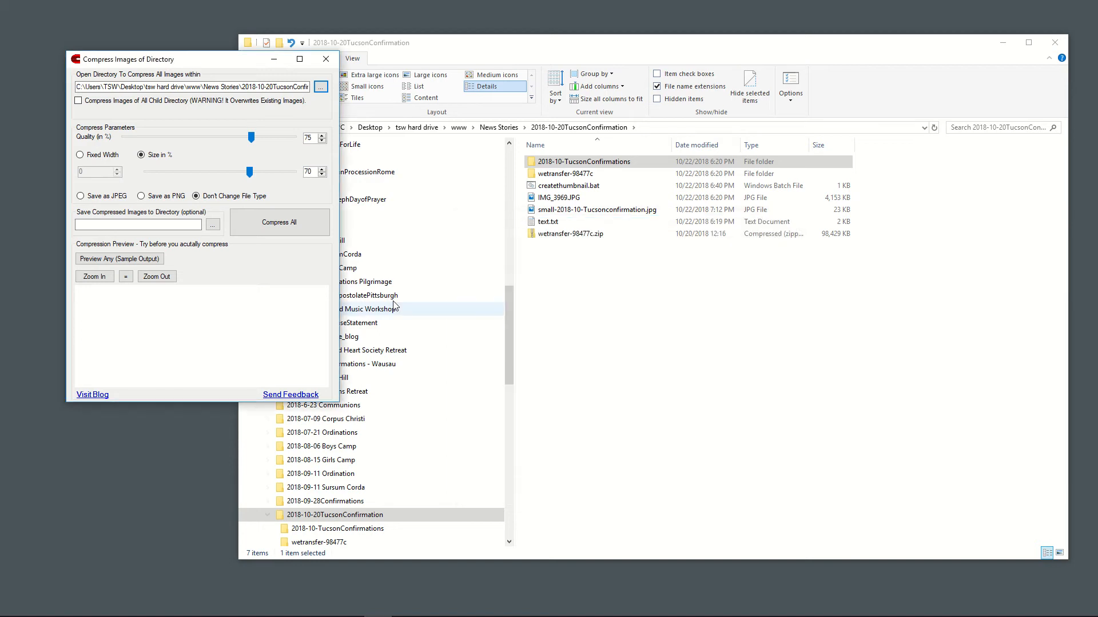
# Step: Set the save directory for the compressed images to 2018-10-TucsonConfirmations inside 2018-10-20TucsonConfirmation
pyautogui.click(213, 225)
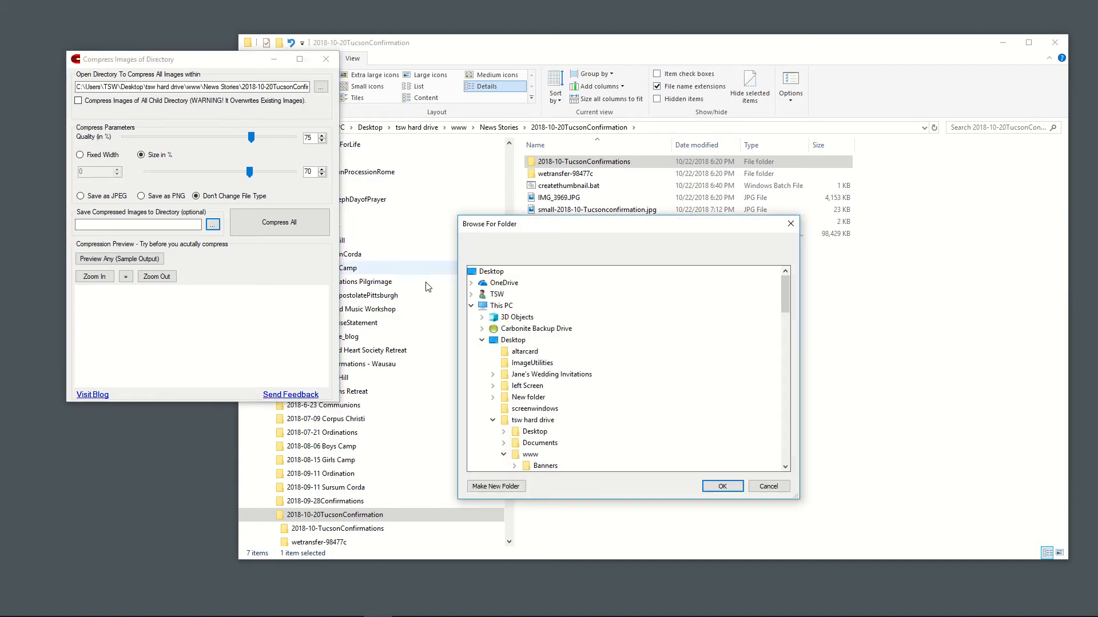
pyautogui.scroll(-10, 598, 350)
pyautogui.scroll(-7, 599, 350)
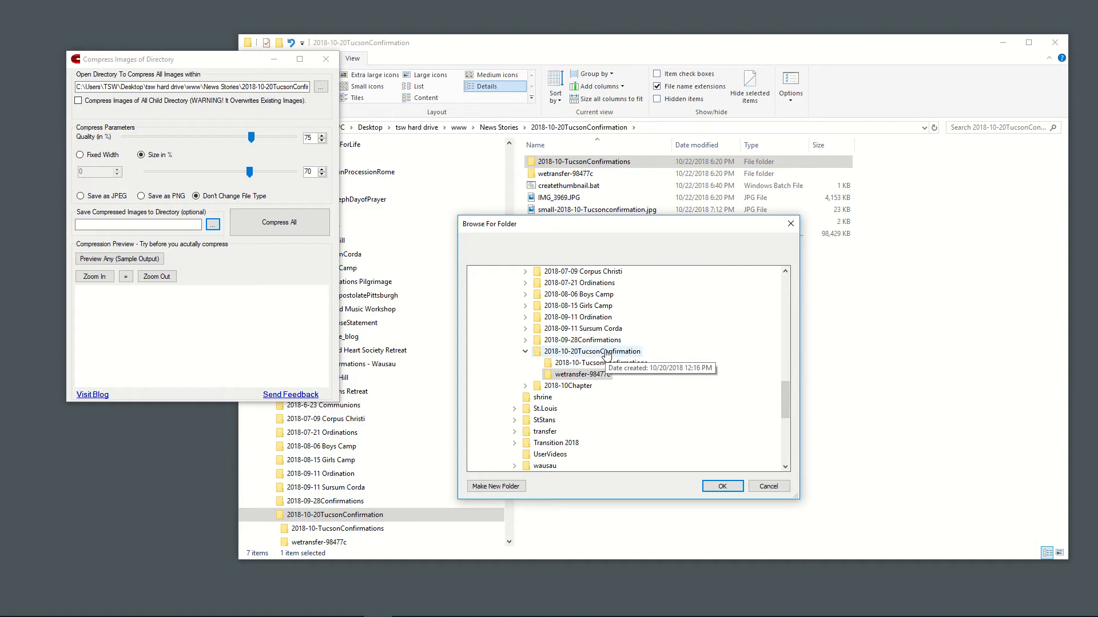
pyautogui.click(569, 365)
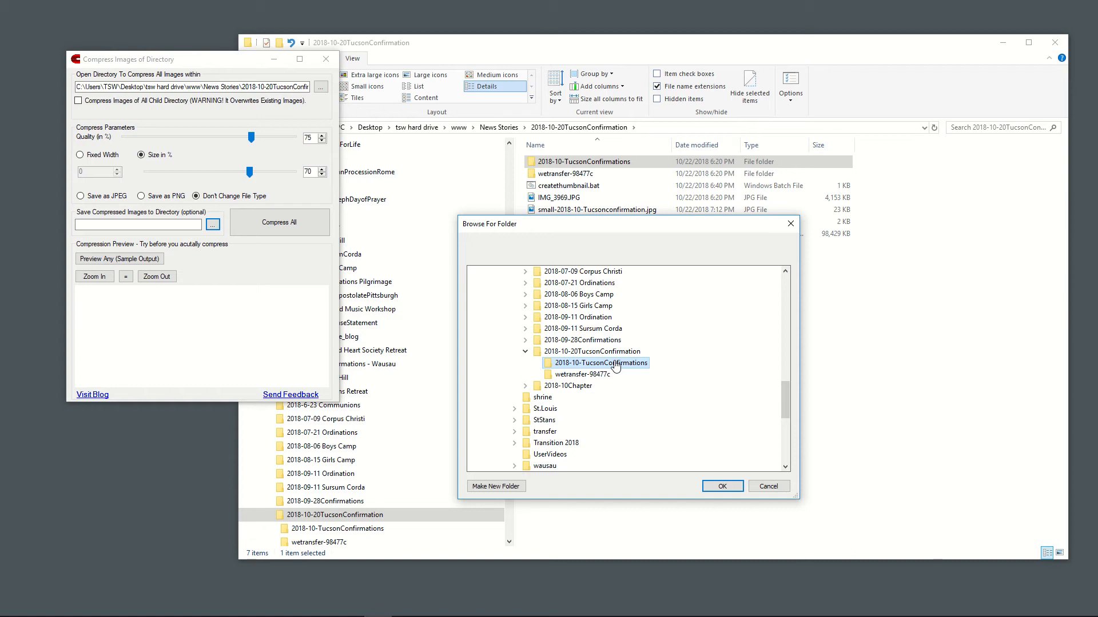
pyautogui.click(722, 485)
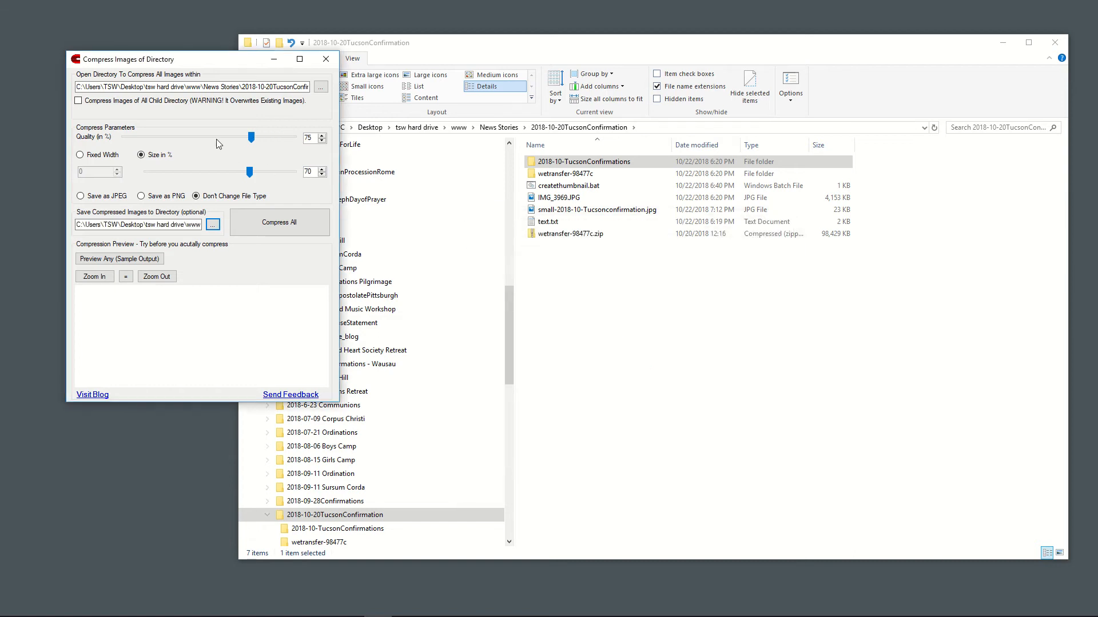
# Step: Compress all images at 51% quality and 39% size, and check the output file sizes in 2018-10-TucsonConfirmations using the Details view
pyautogui.moveTo(246, 173); pyautogui.dragTo(245, 173)
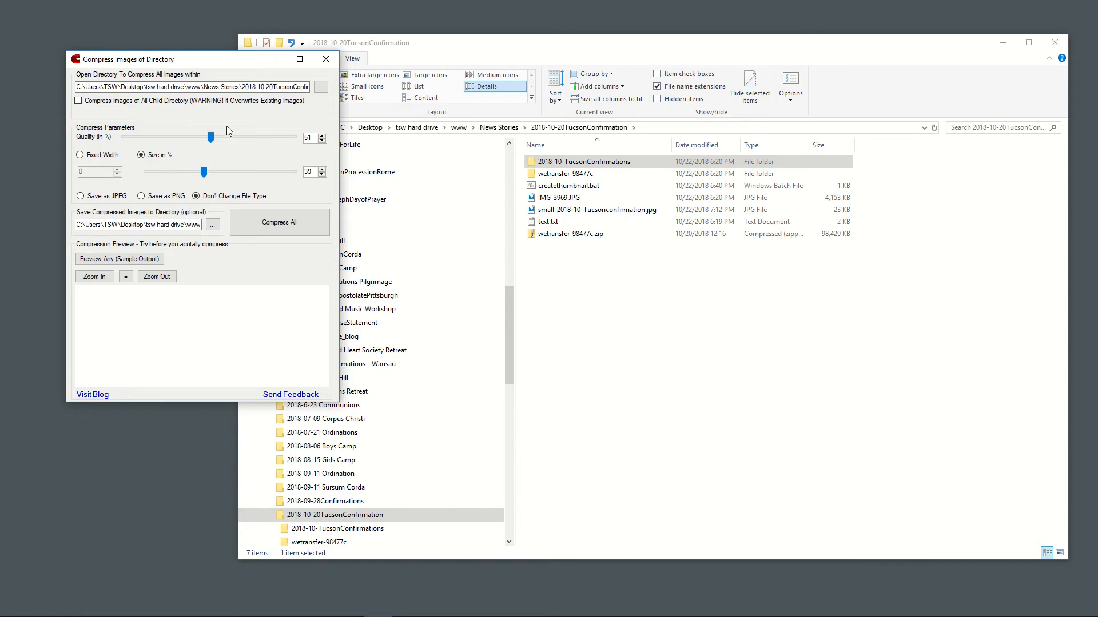
pyautogui.click(273, 231)
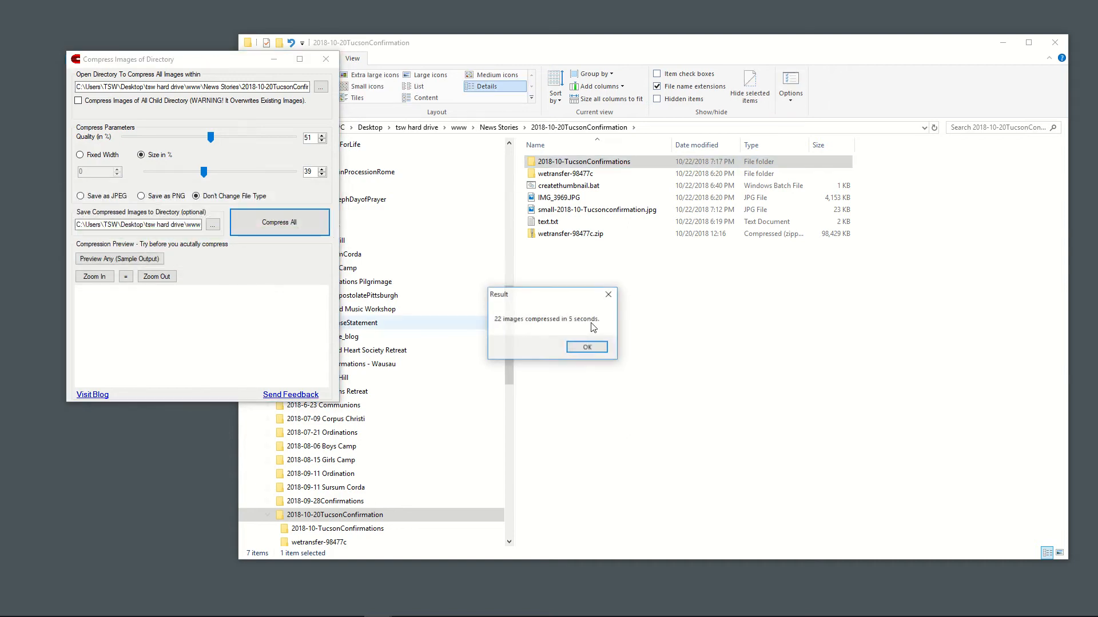
pyautogui.click(589, 349)
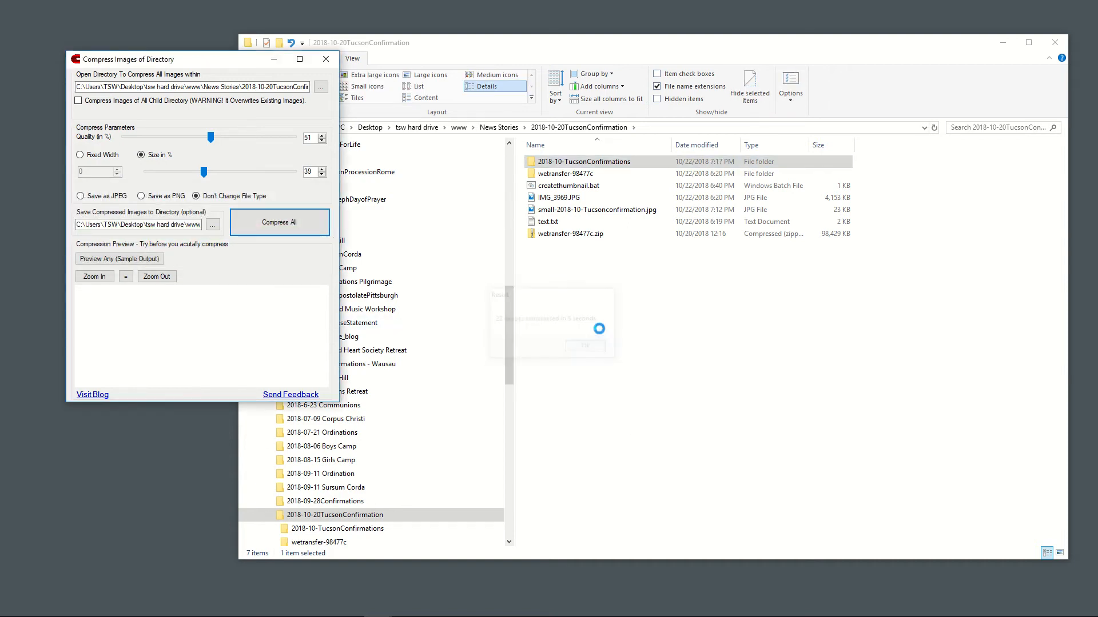
pyautogui.doubleClick(584, 163)
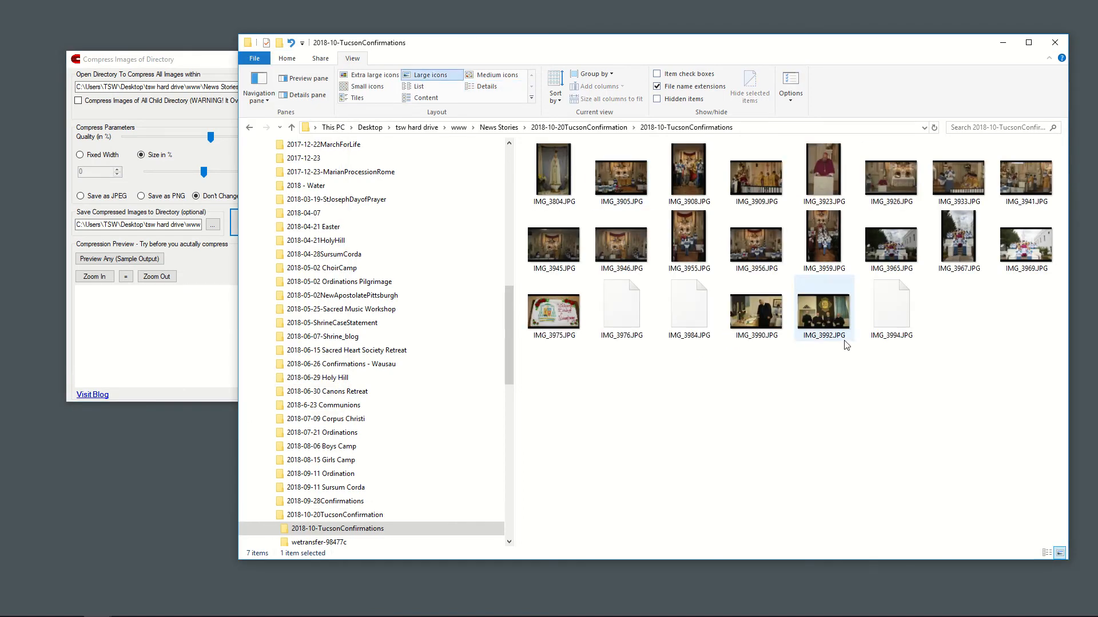
pyautogui.click(486, 87)
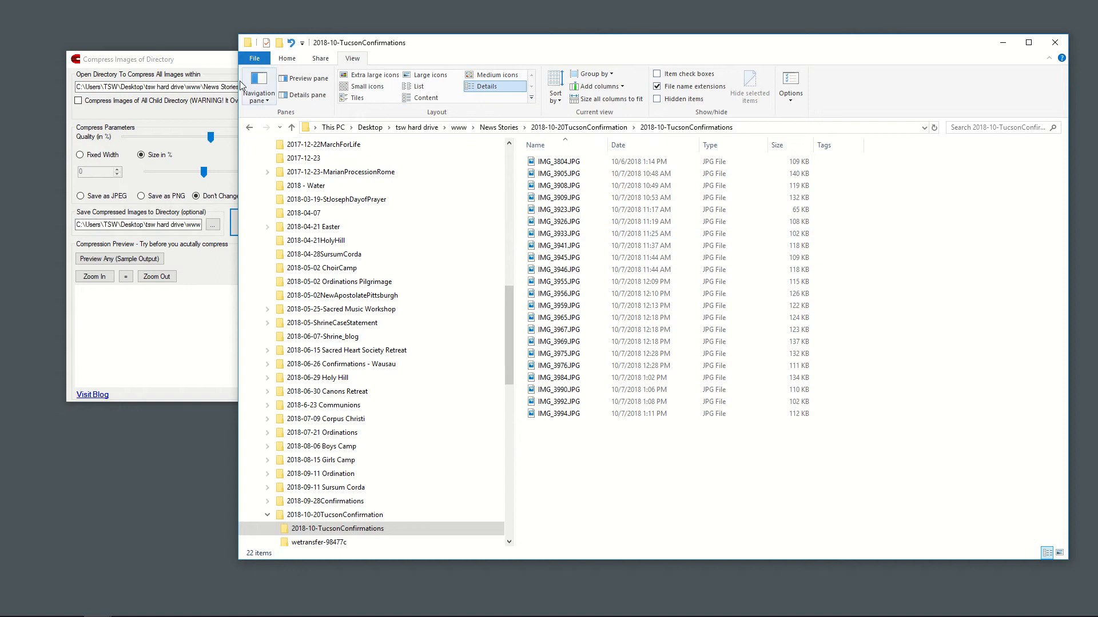
# Step: Compress all images again at 58% quality and 45% size, and return to the file explorer to check the sizes
pyautogui.click(218, 72)
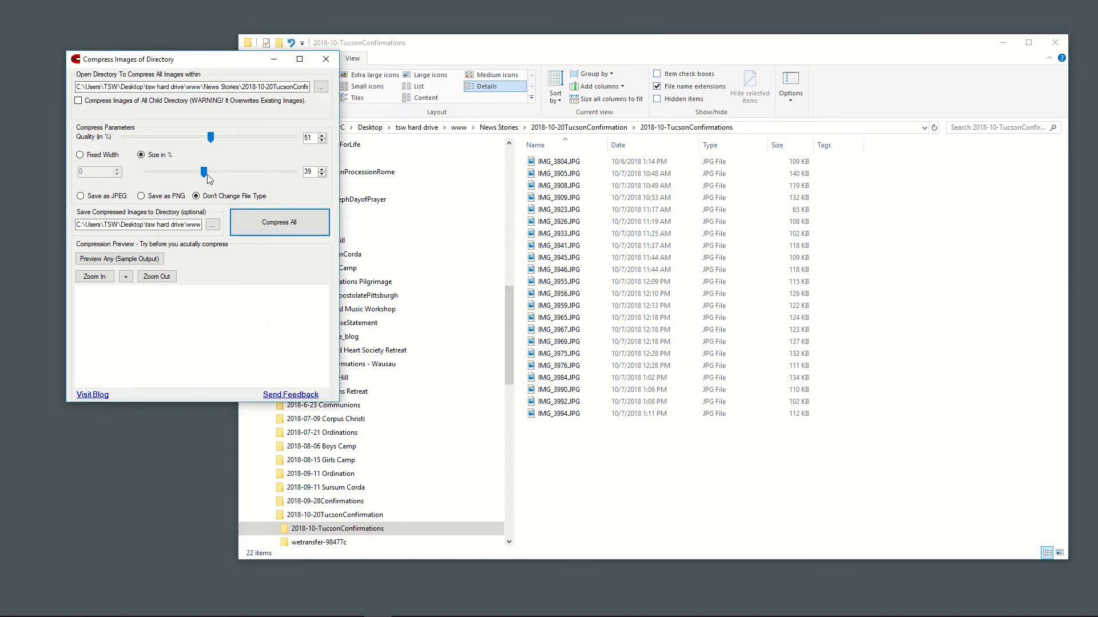
pyautogui.moveTo(204, 172); pyautogui.dragTo(222, 137)
pyautogui.click(290, 221)
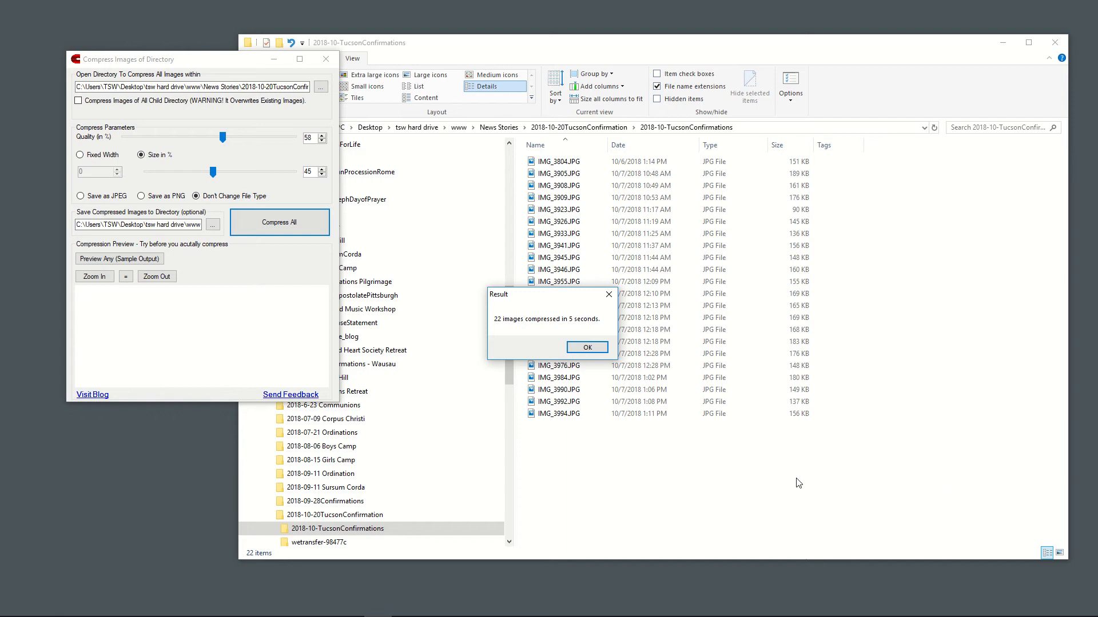
pyautogui.click(586, 348)
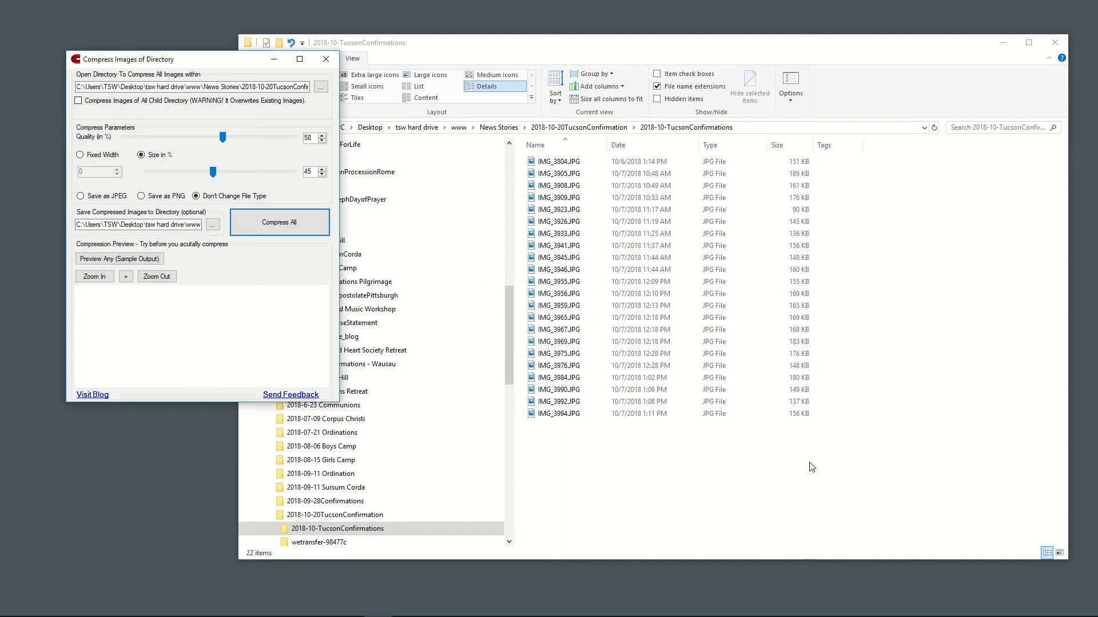
pyautogui.click(811, 469)
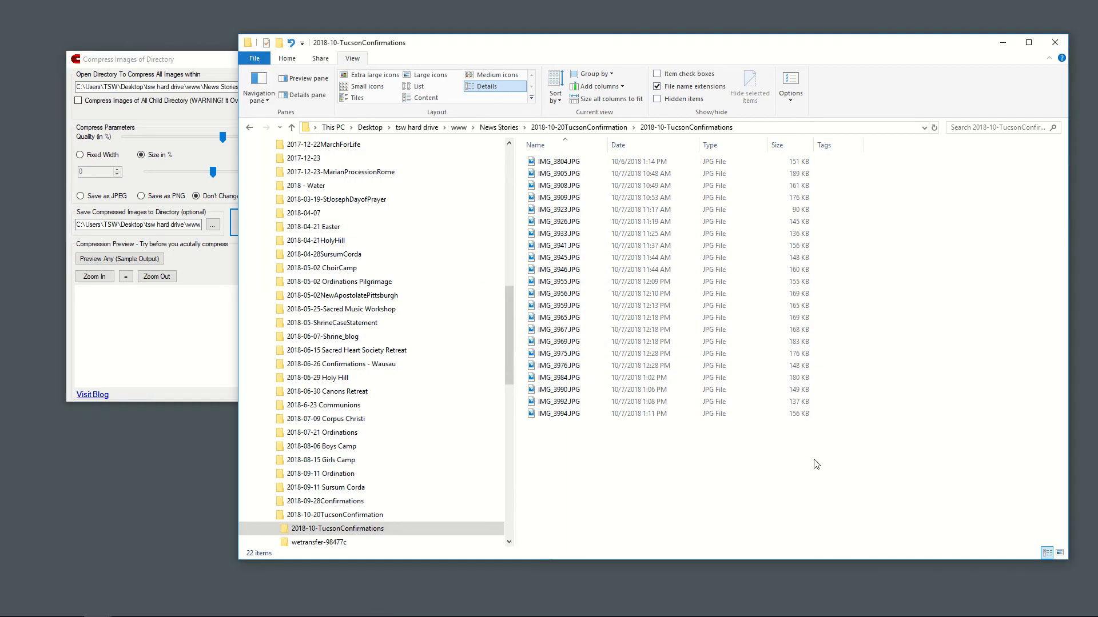
# Step: Raise the compression settings to 62% quality and 55% size and compress all images again
pyautogui.click(192, 61)
pyautogui.moveTo(222, 137); pyautogui.dragTo(228, 137)
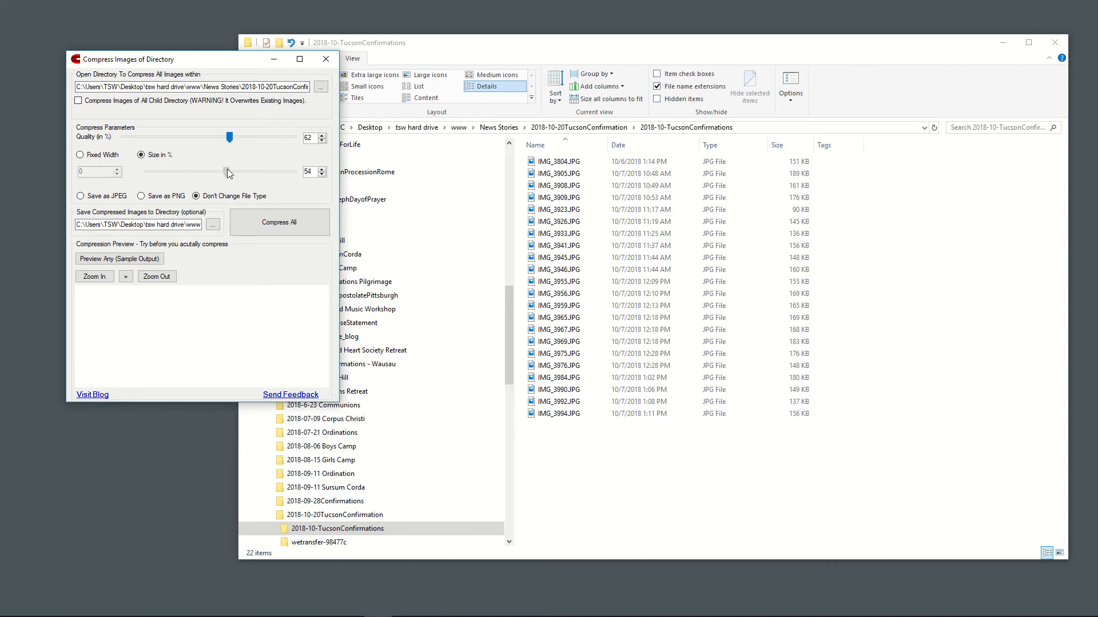
pyautogui.moveTo(227, 173); pyautogui.dragTo(228, 172)
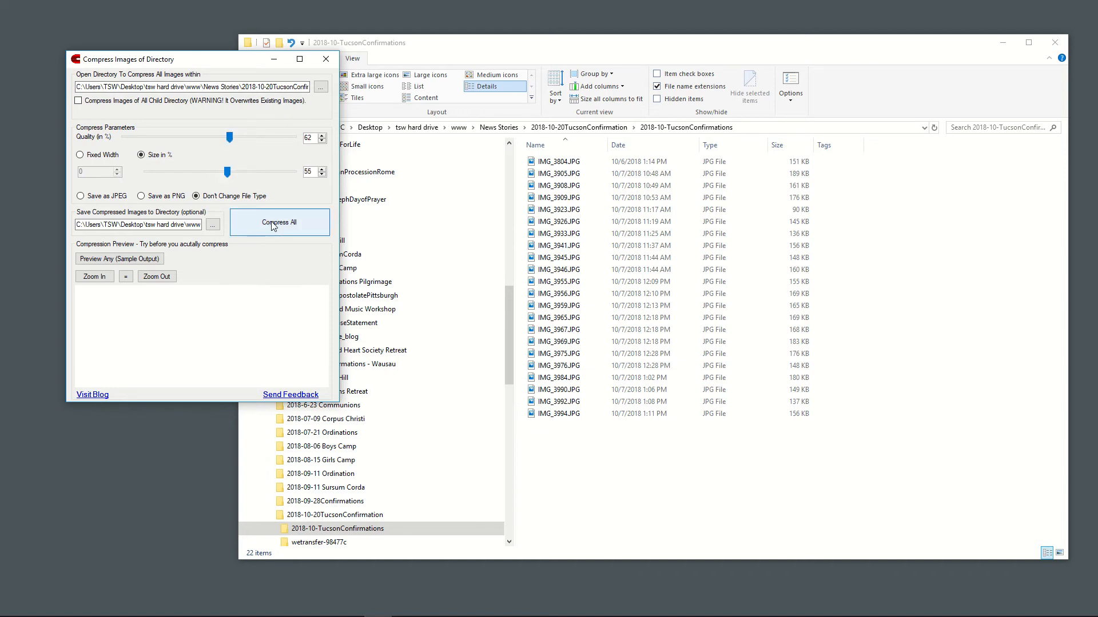
pyautogui.click(272, 225)
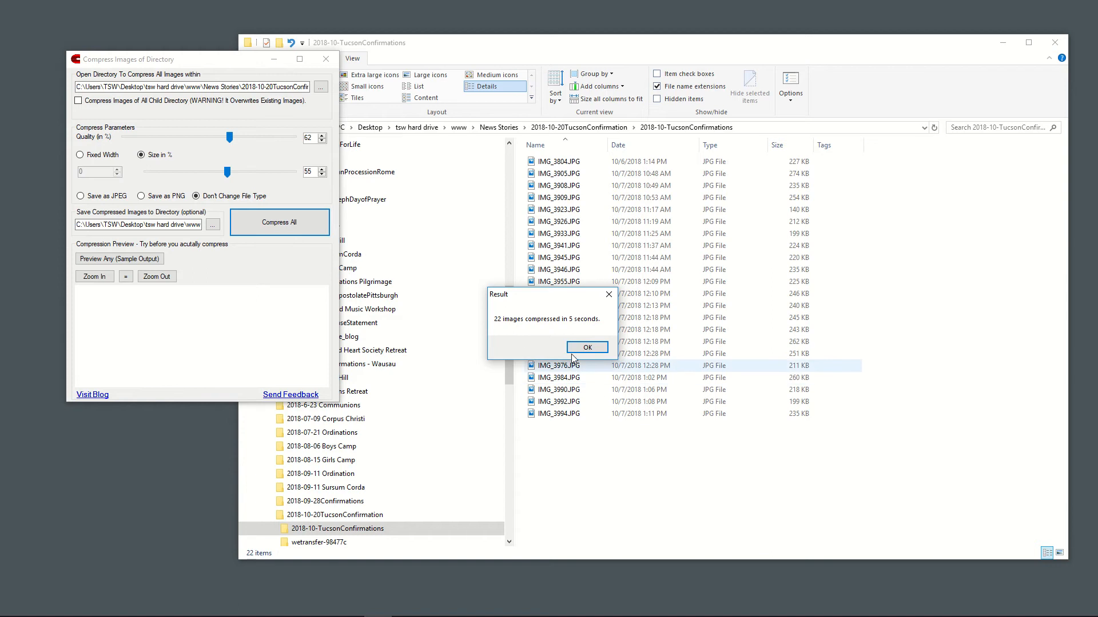
pyautogui.click(576, 349)
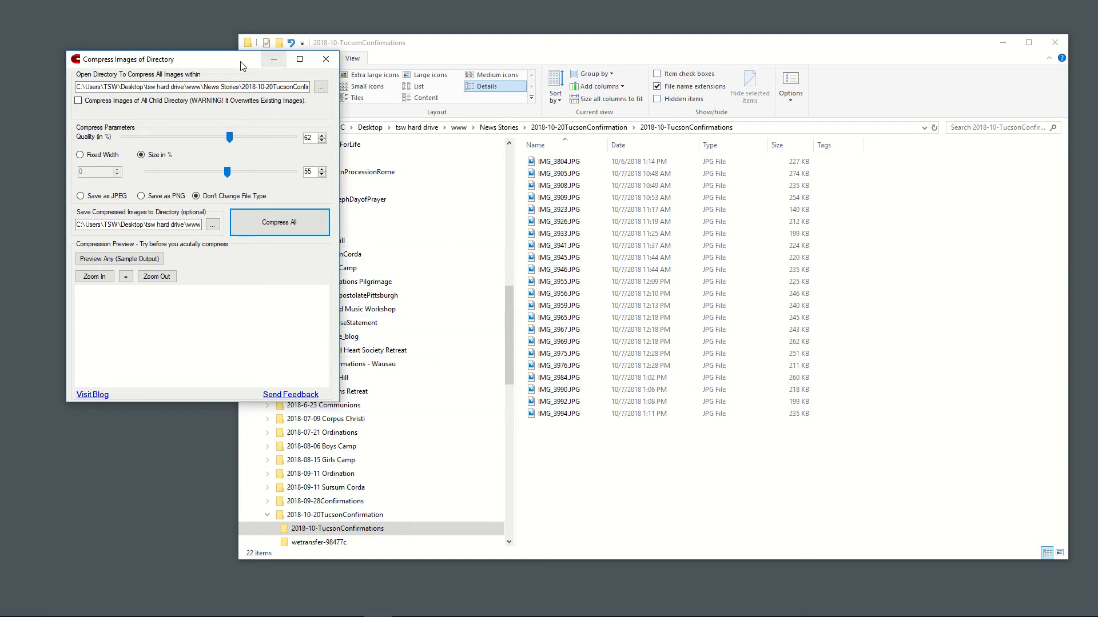
# Step: Move both windows higher on the desktop and check the original photos' file sizes in wetransfer-98477c using the Details view
pyautogui.moveTo(230, 62); pyautogui.dragTo(167, 40)
pyautogui.moveTo(520, 57); pyautogui.dragTo(534, 22)
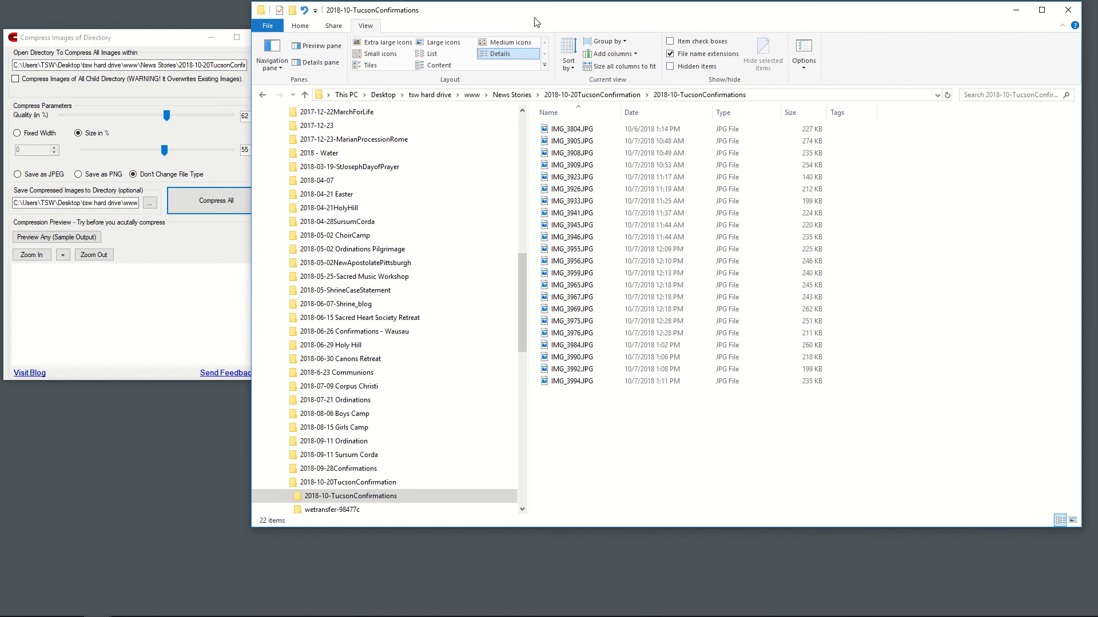
pyautogui.click(578, 96)
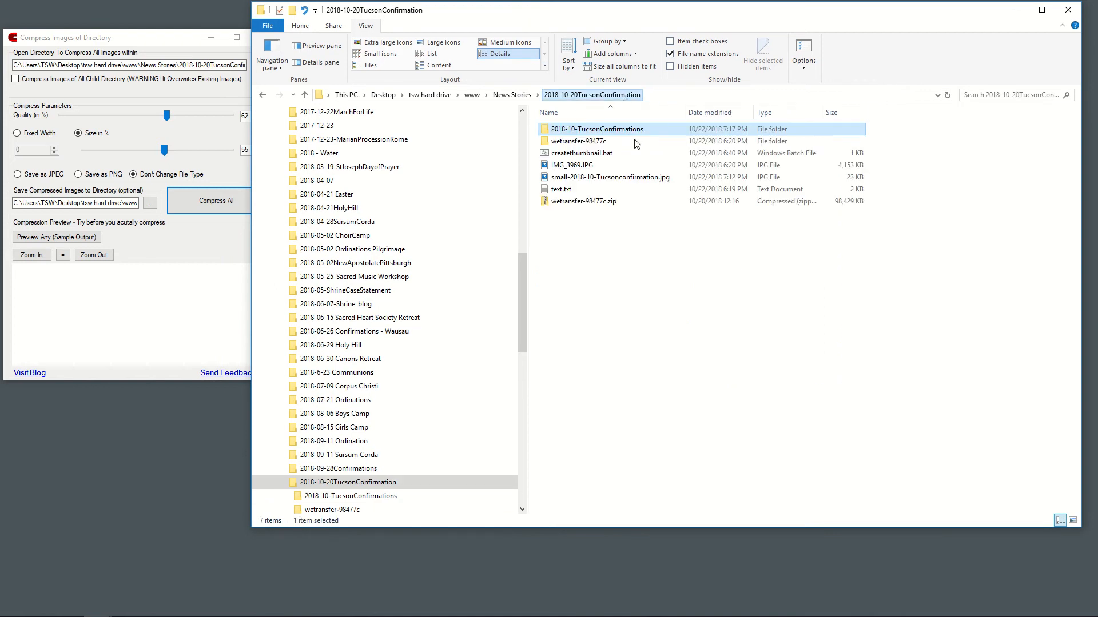
pyautogui.click(592, 142)
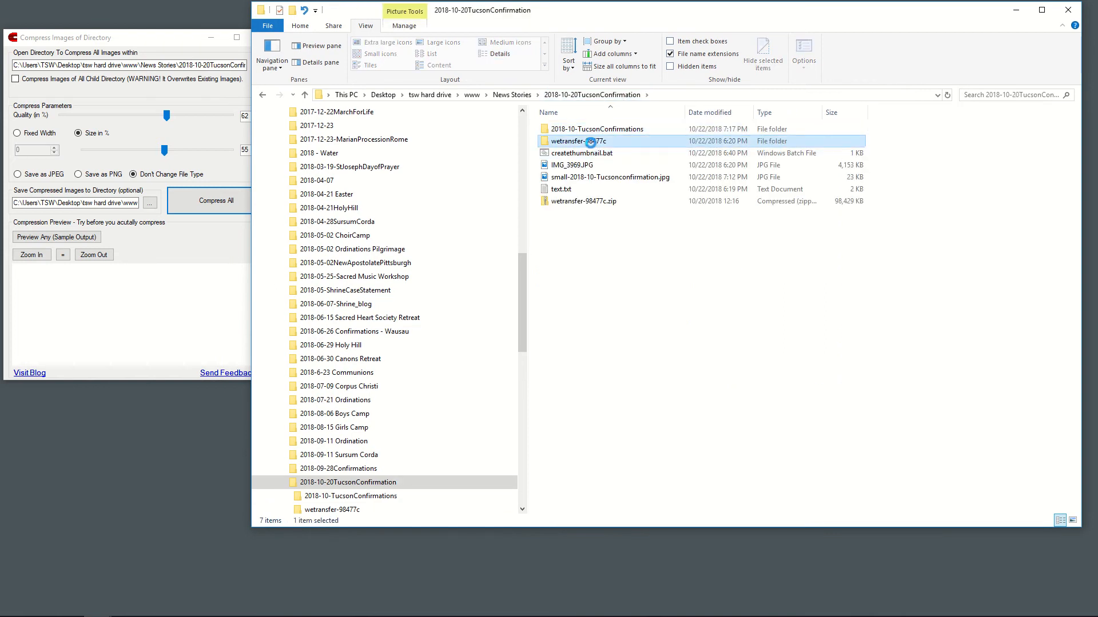
pyautogui.doubleClick(592, 142)
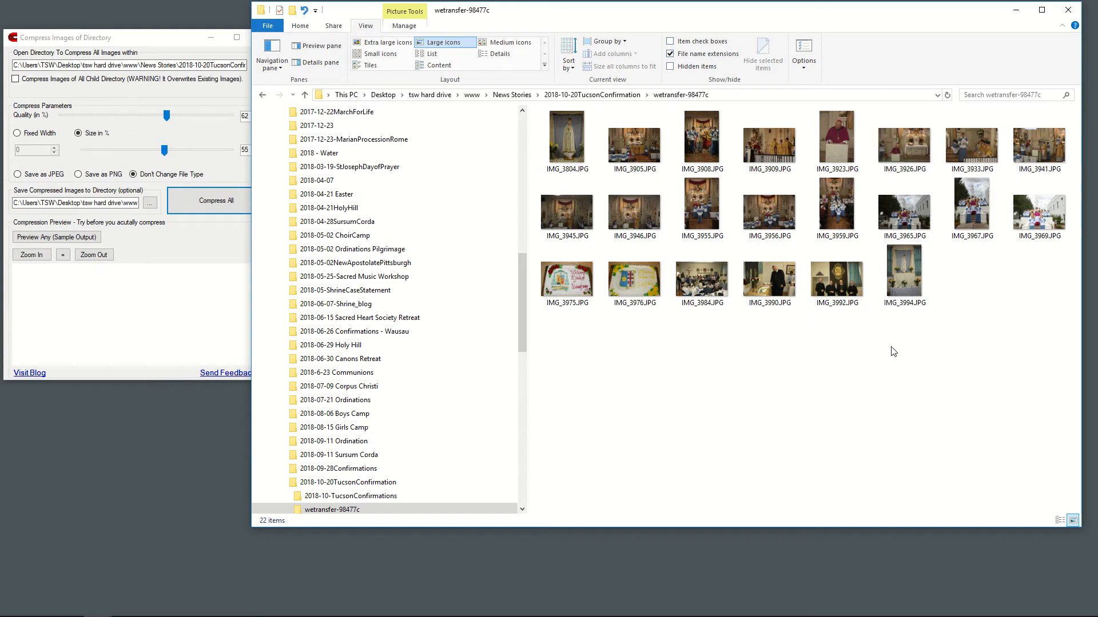
pyautogui.click(492, 55)
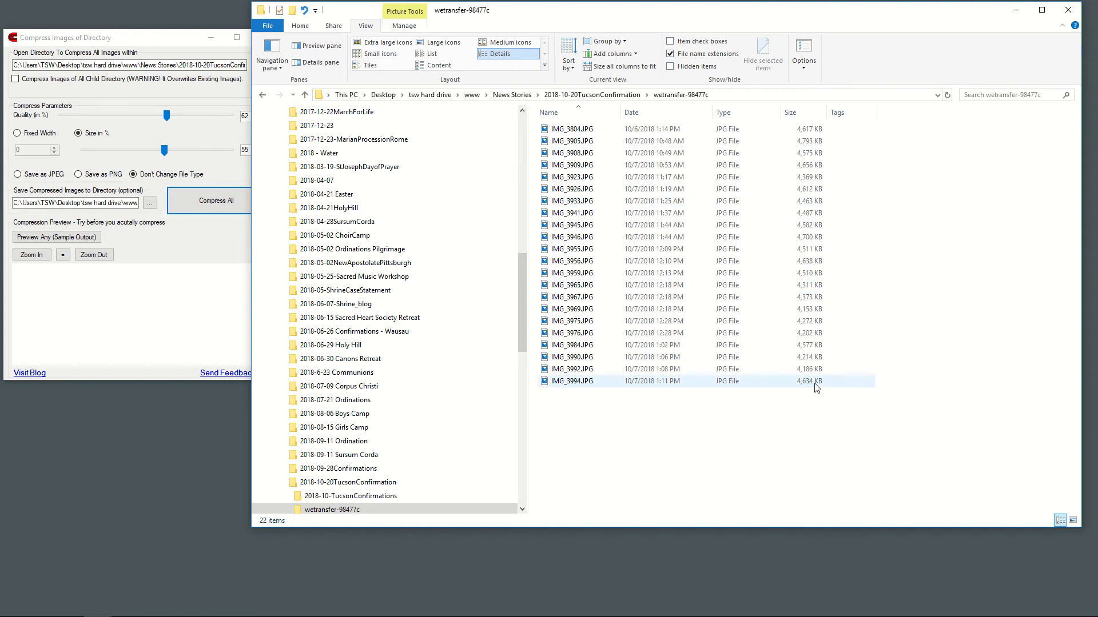
# Step: Check the compressed photos' file sizes in the 2018-10-TucsonConfirmations folder
pyautogui.click(563, 97)
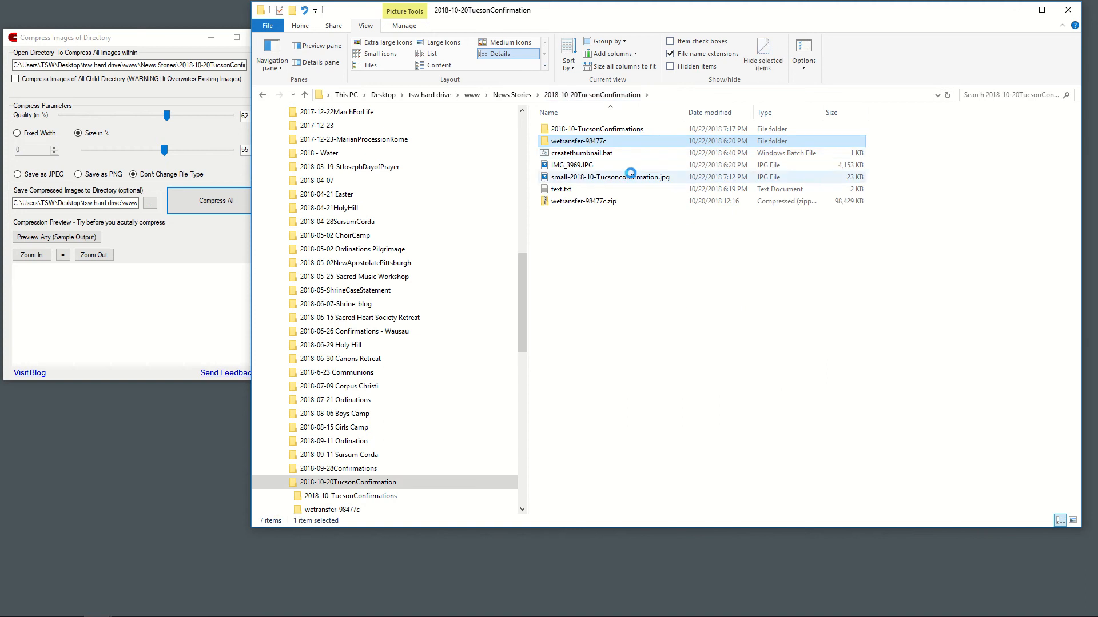
pyautogui.click(605, 130)
pyautogui.doubleClick(604, 131)
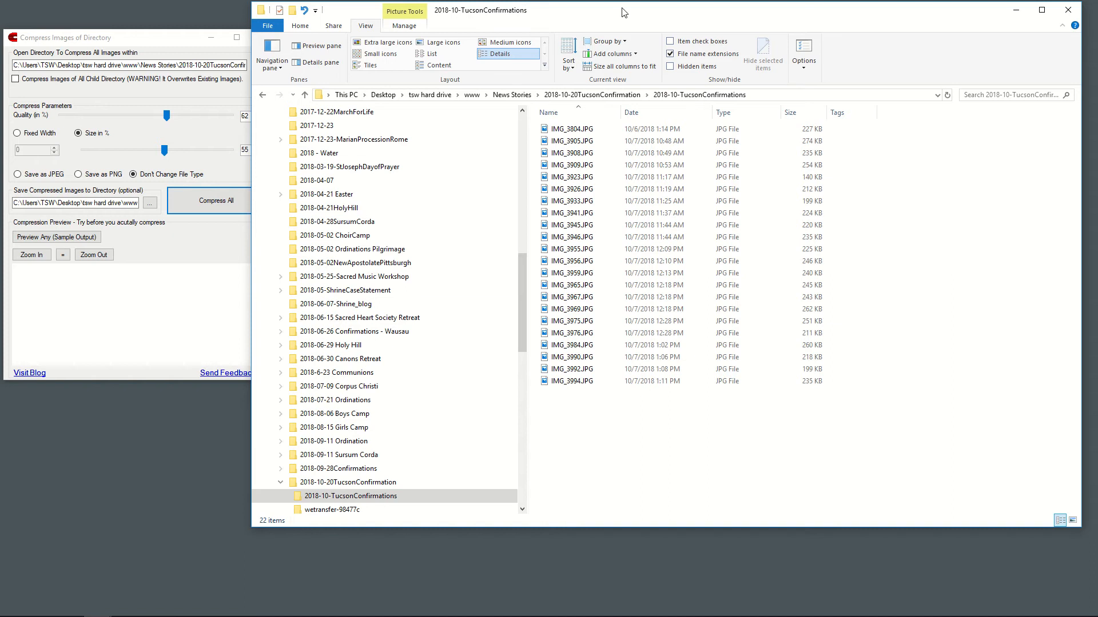
# Step: Create a new folder named redo inside 2018-10-20TucsonConfirmation
pyautogui.click(622, 97)
pyautogui.rightClick(607, 247)
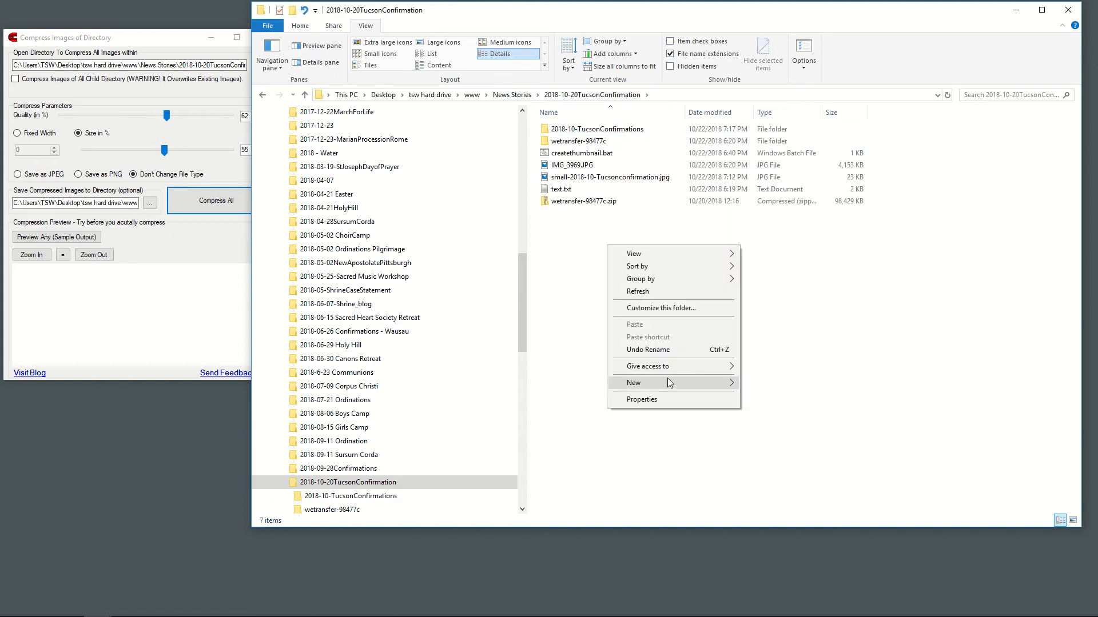
pyautogui.moveTo(671, 383)
pyautogui.click(746, 383)
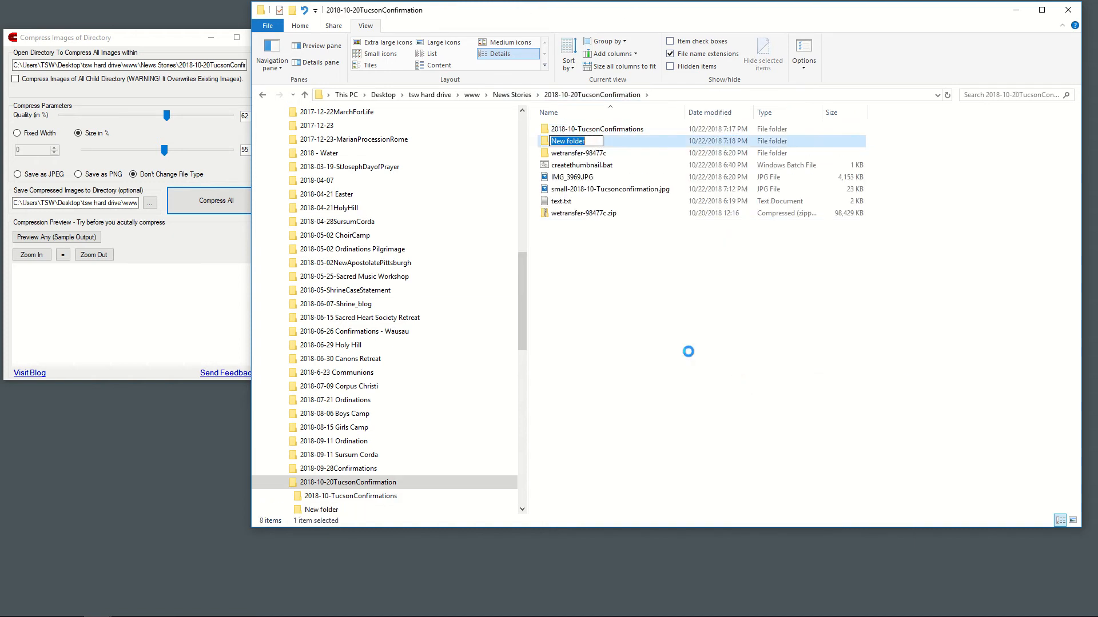
pyautogui.write('redo')
pyautogui.press('Return')
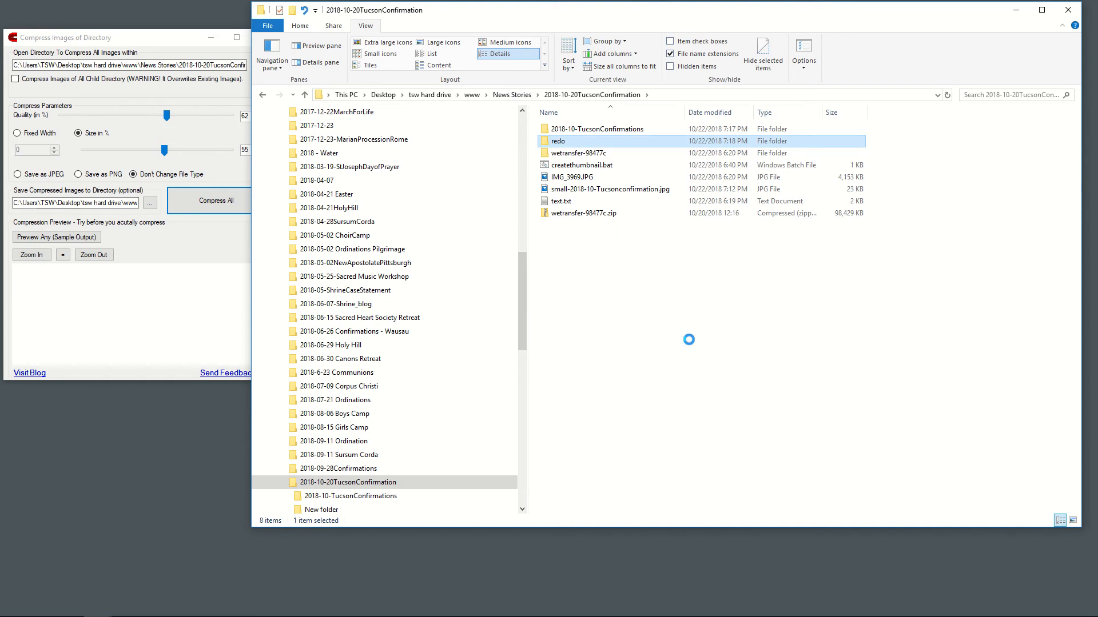
# Step: Close the image compression program and open the 2018-10-TucsonConfirmations folder
pyautogui.click(583, 132)
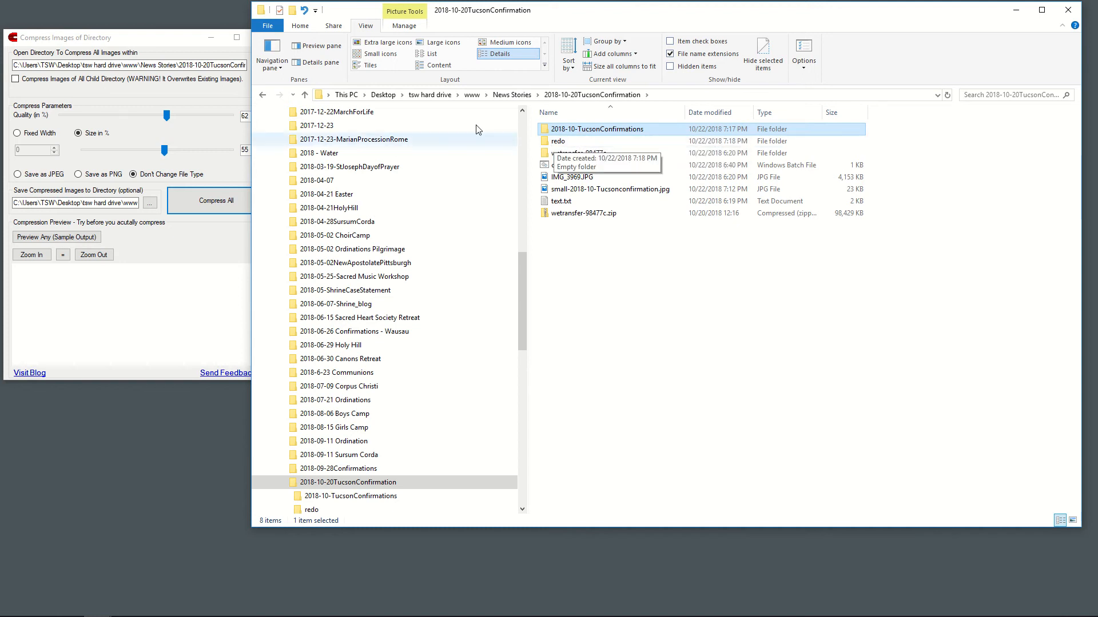
pyautogui.click(197, 67)
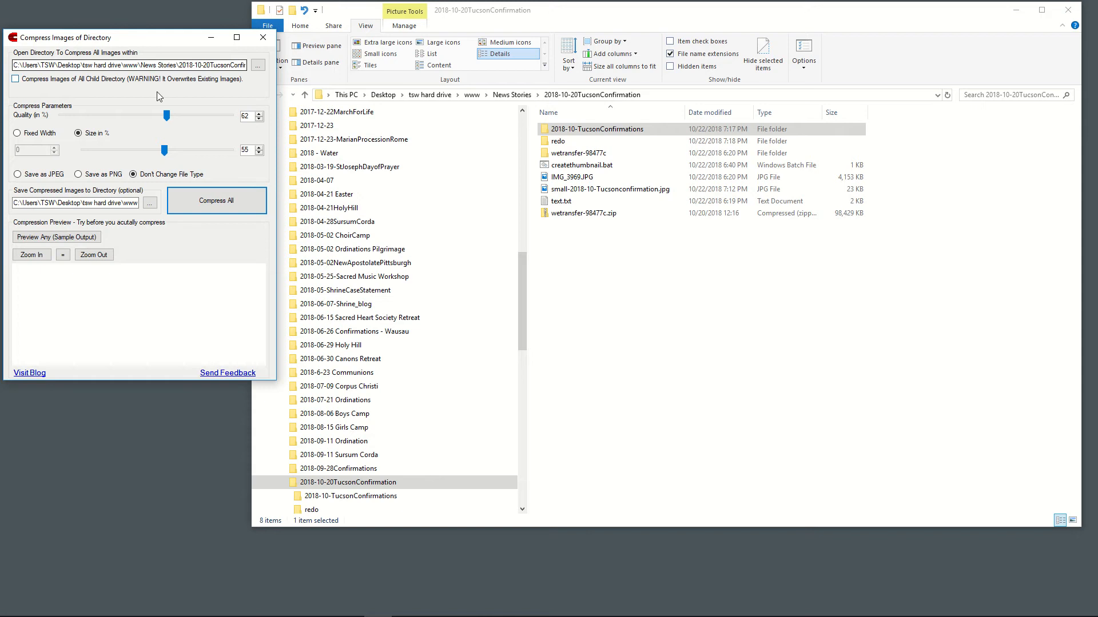
pyautogui.click(183, 203)
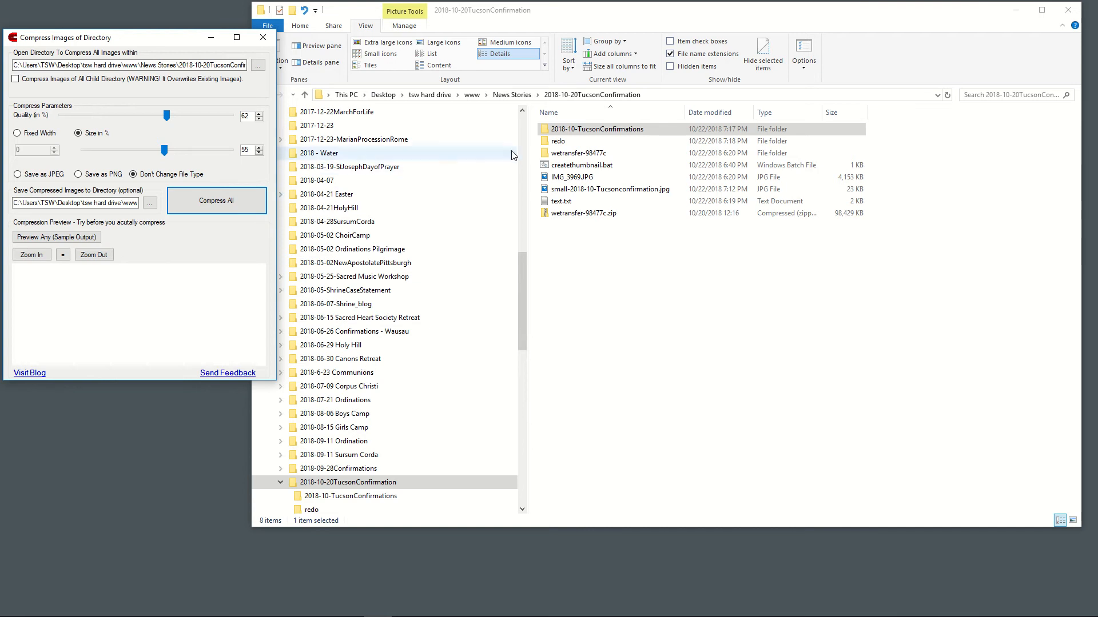
pyautogui.click(262, 38)
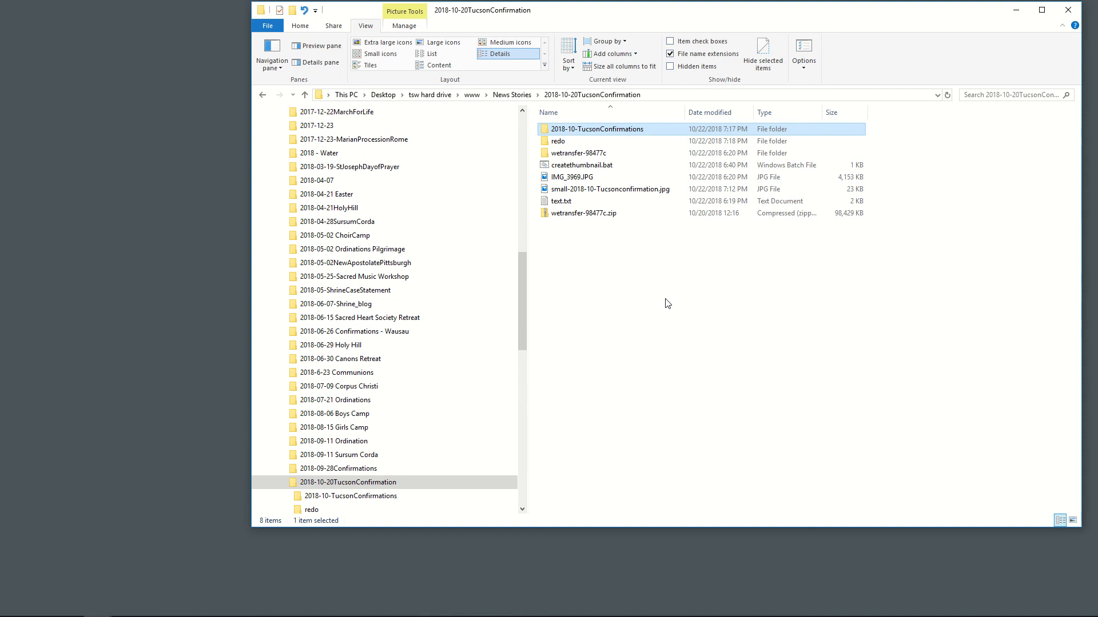
pyautogui.doubleClick(583, 131)
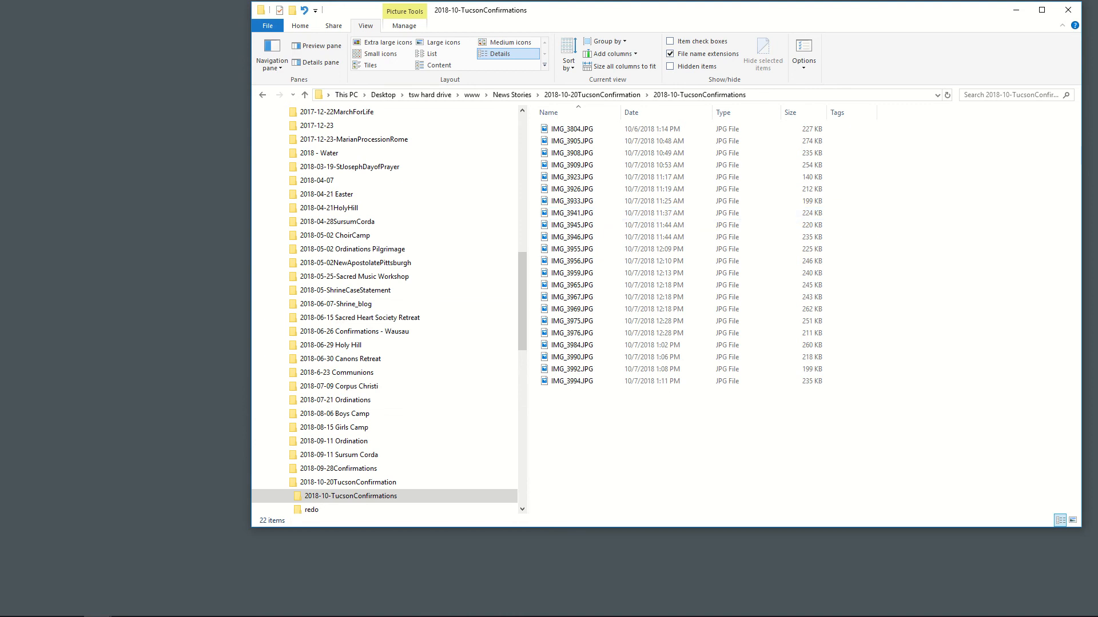
# Step: Launch FileZilla and maximize its window
pyautogui.hotkey('alt', 'Tab')
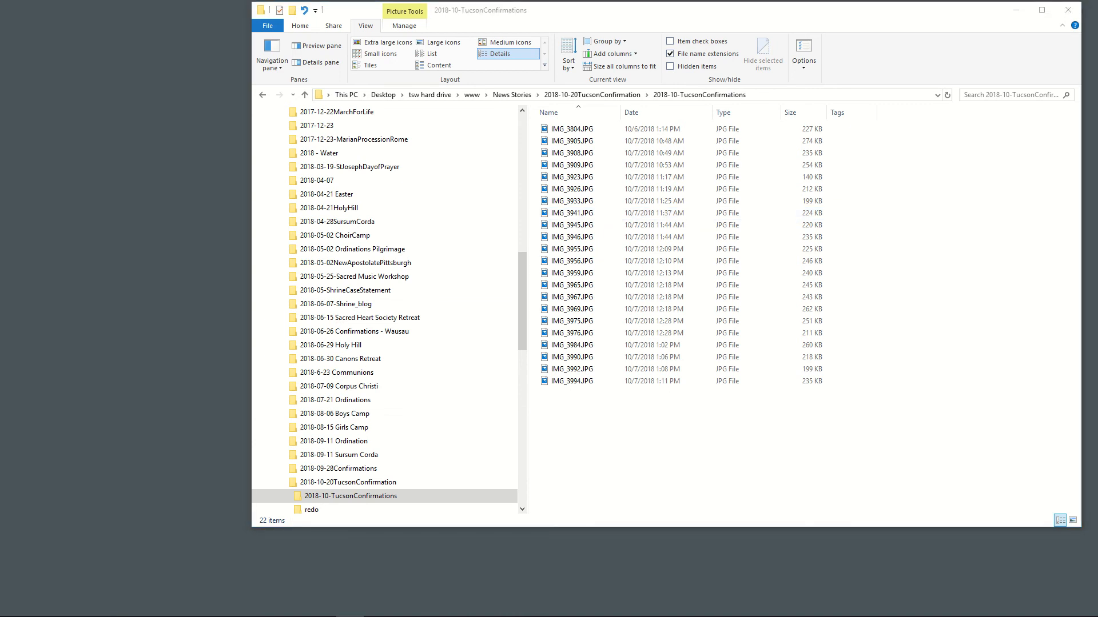
pyautogui.moveTo(752, 612)
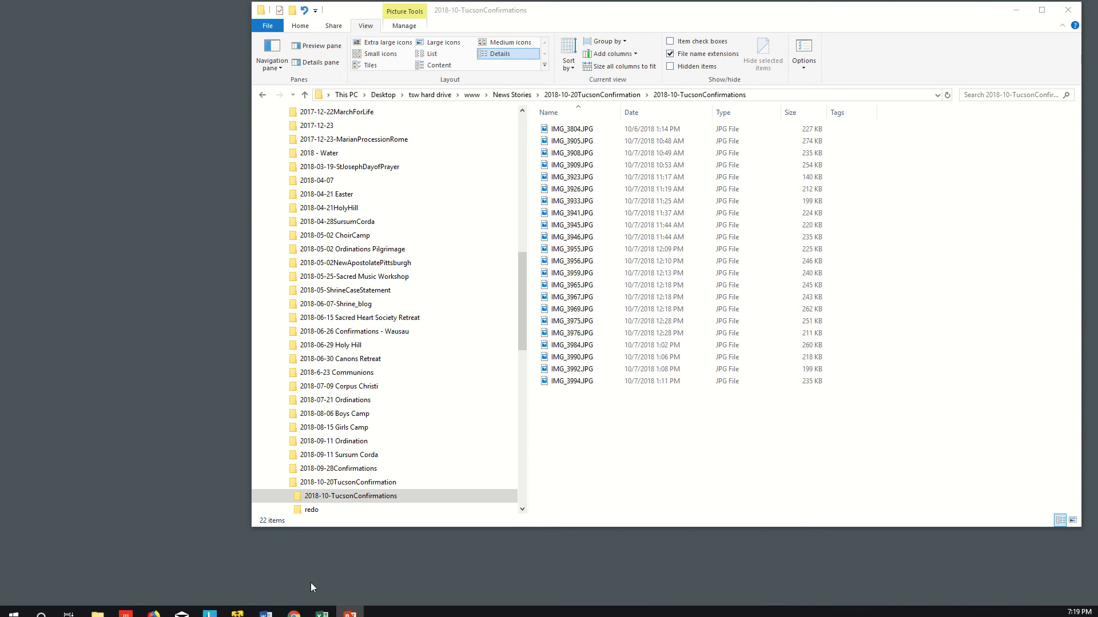
pyautogui.click(10, 608)
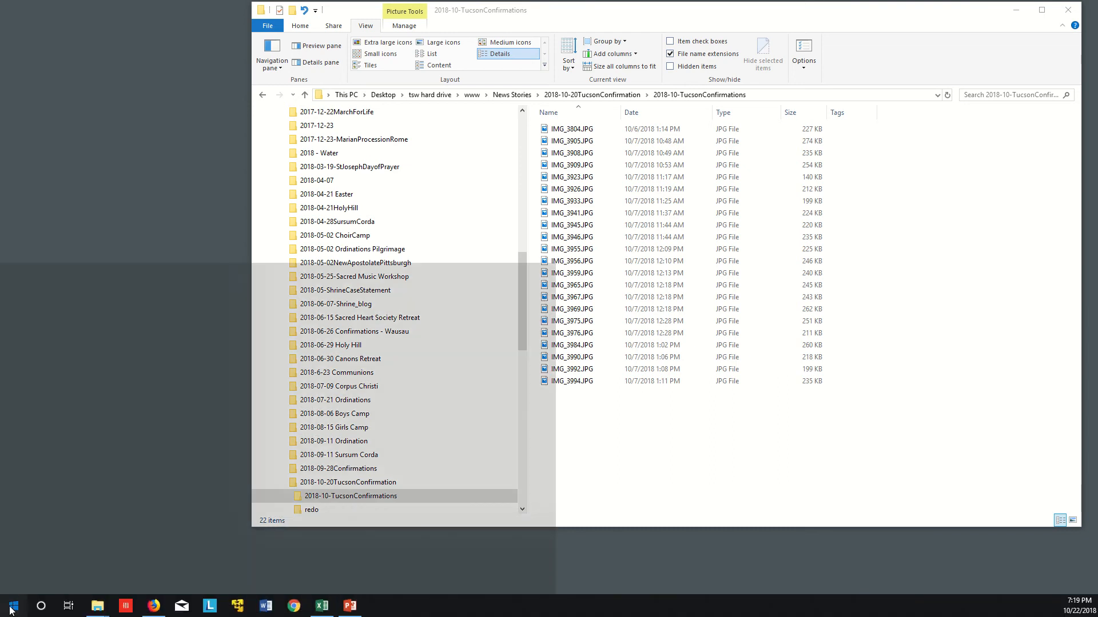
pyautogui.click(440, 557)
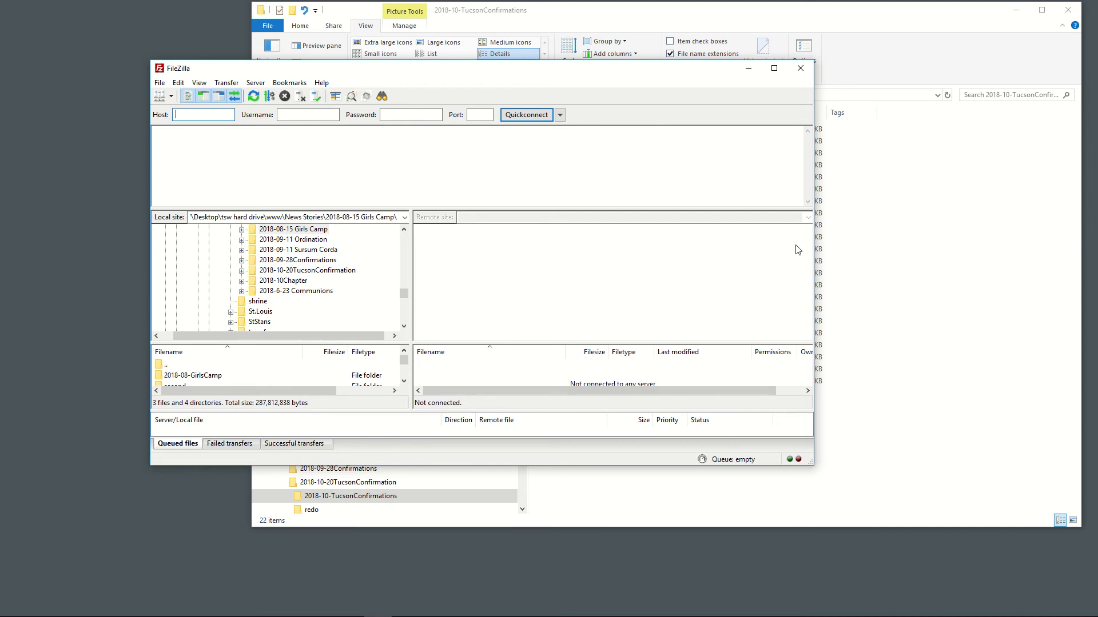
pyautogui.click(775, 69)
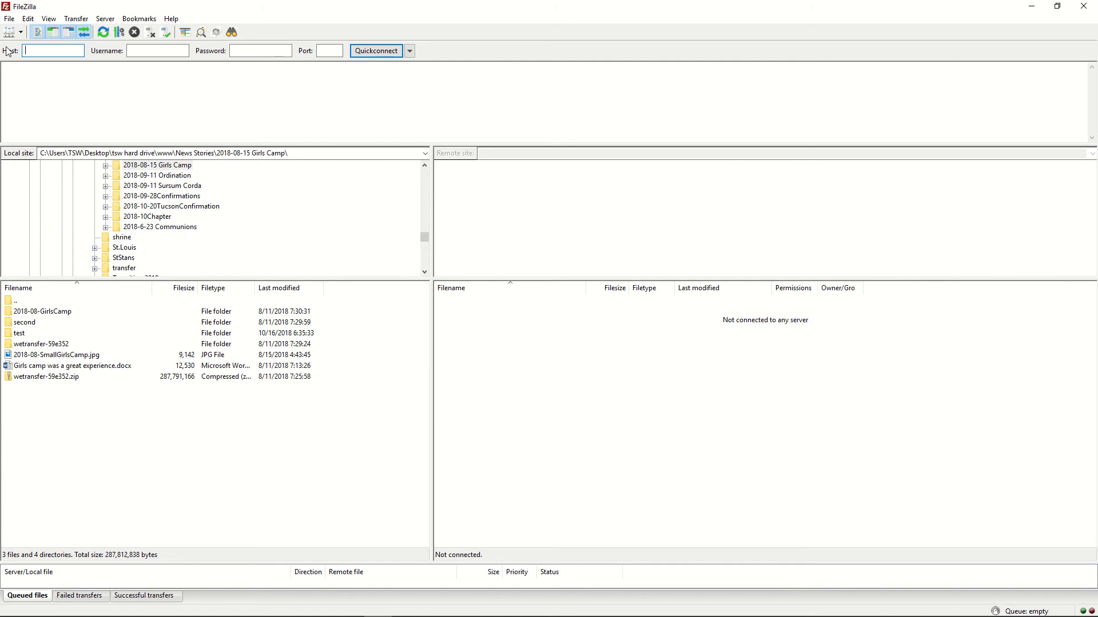
# Step: Try to connect to the server with the saved TSW-Institute site entry
pyautogui.click(10, 33)
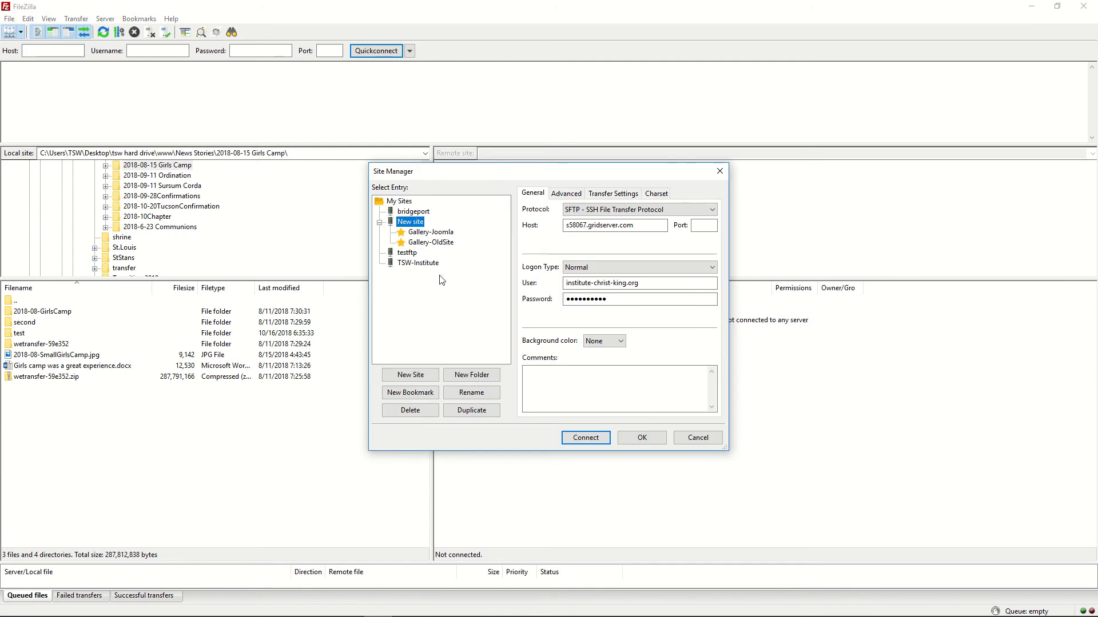
pyautogui.click(416, 263)
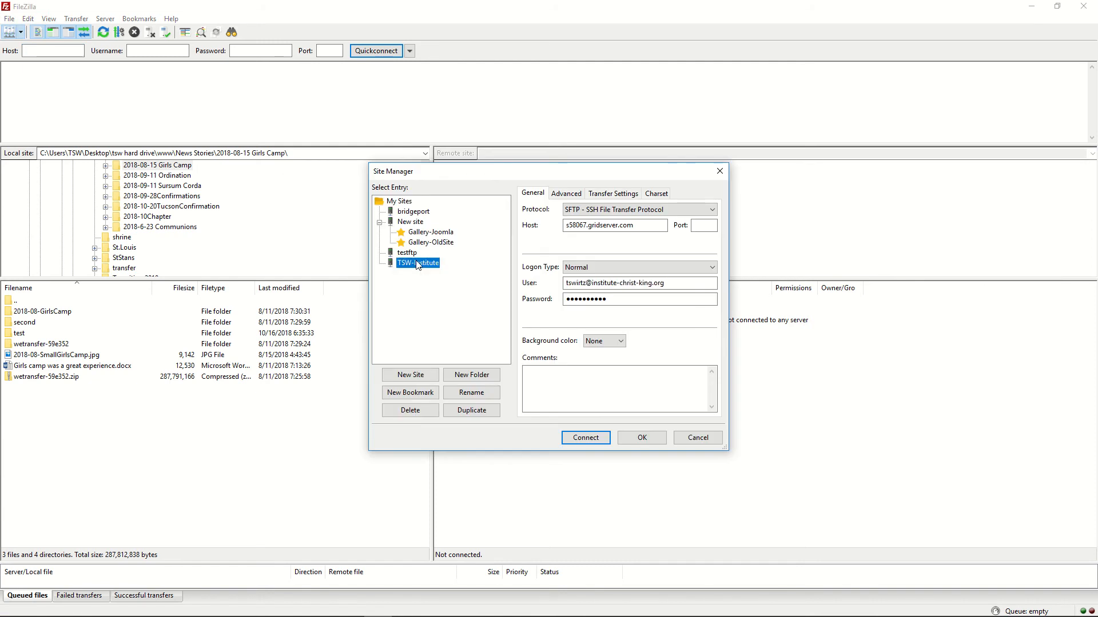
pyautogui.click(584, 438)
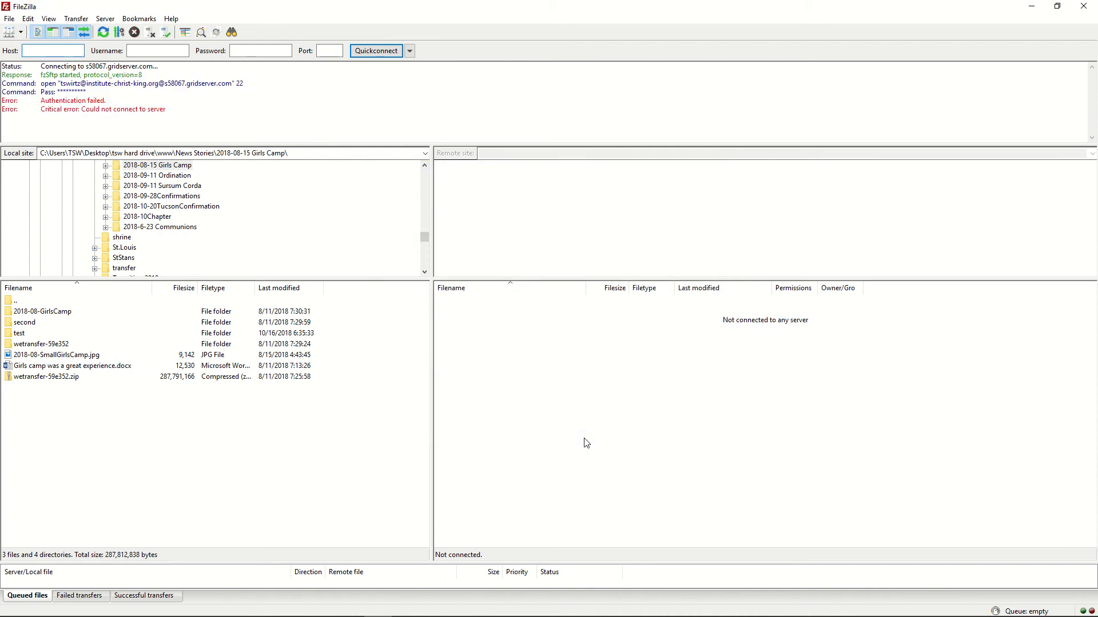
# Step: Connect to the server with the saved testftp site entry and open its gallery folder
pyautogui.click(9, 32)
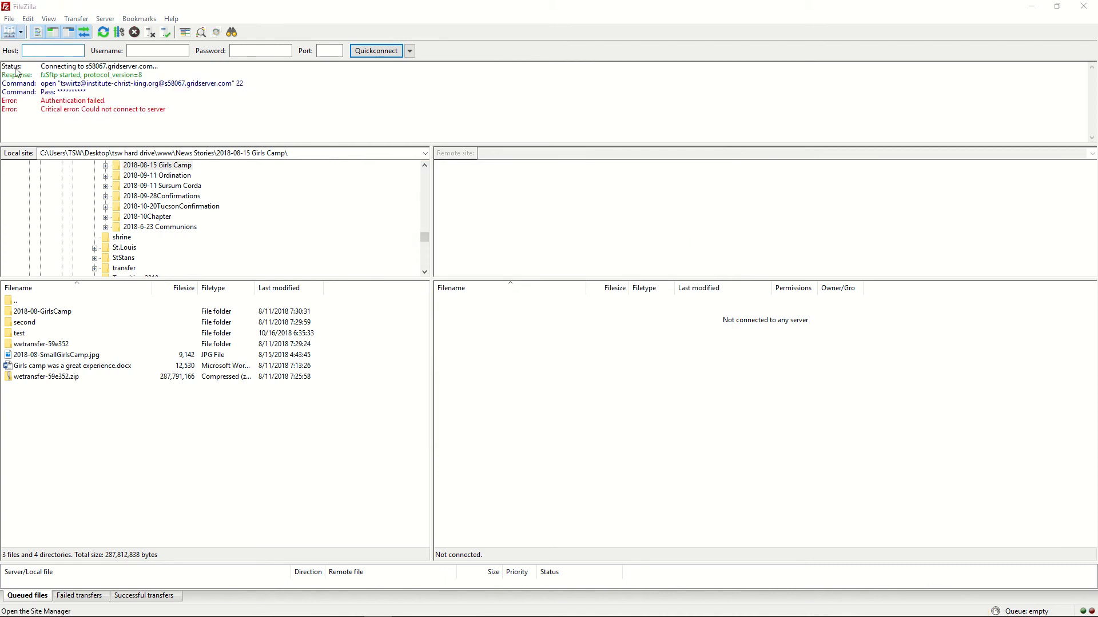
pyautogui.click(391, 255)
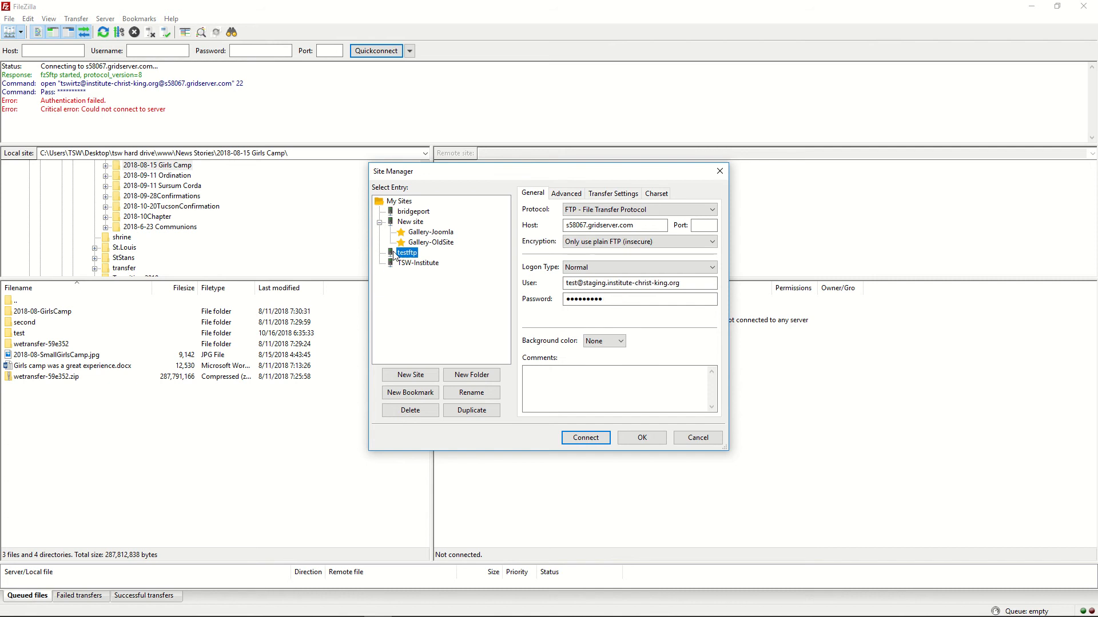
pyautogui.click(591, 440)
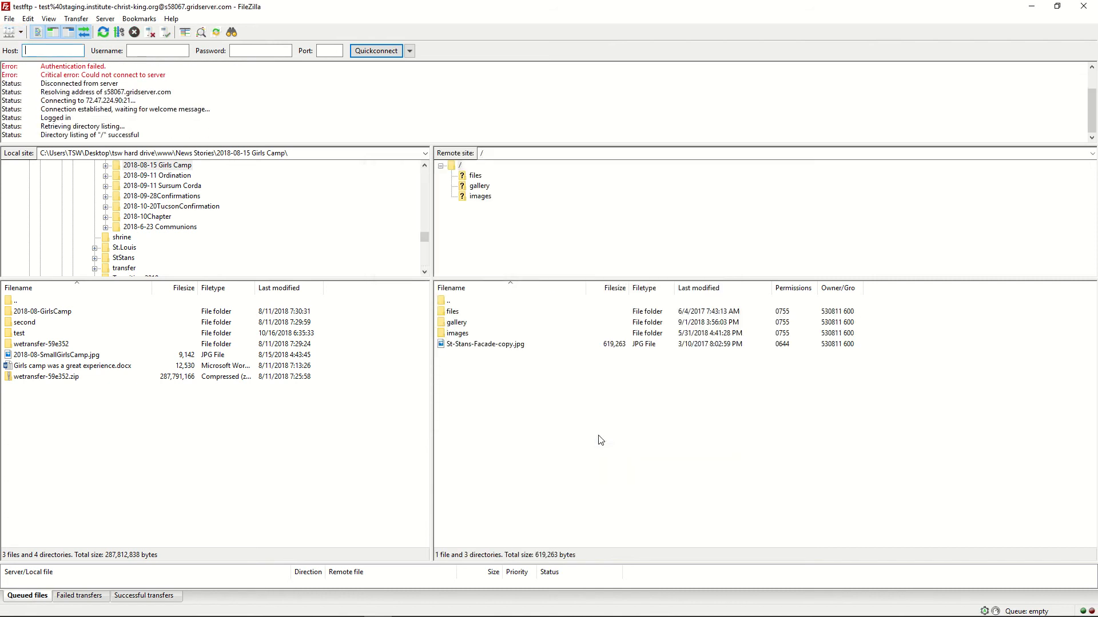
pyautogui.doubleClick(459, 324)
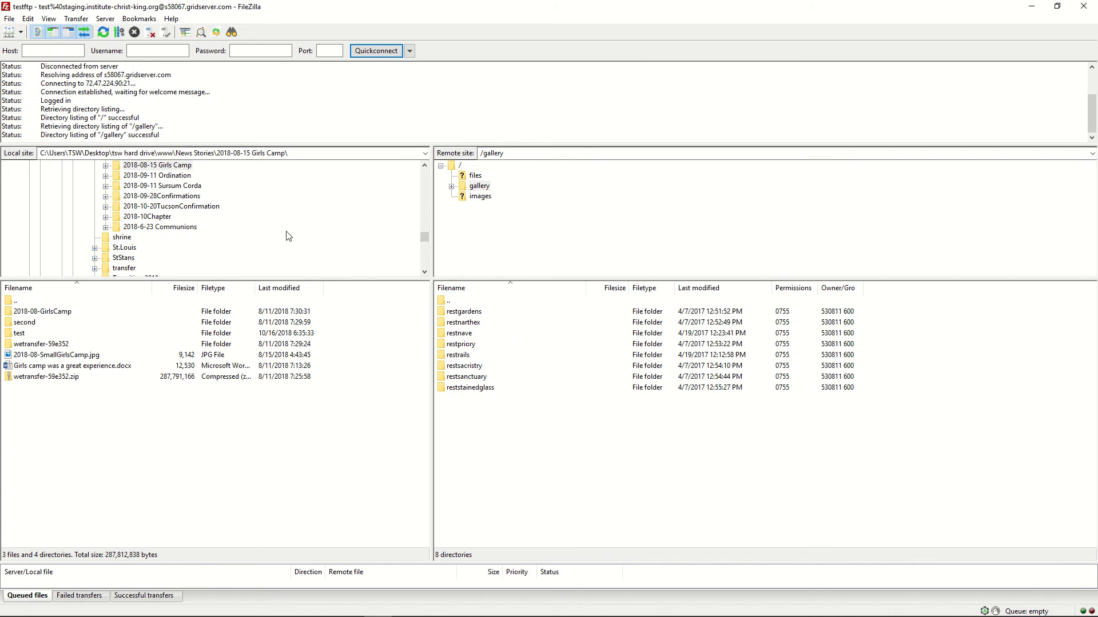
# Step: Connect with the saved New site entry, aborting the previous connection and reusing the current tab
pyautogui.click(9, 32)
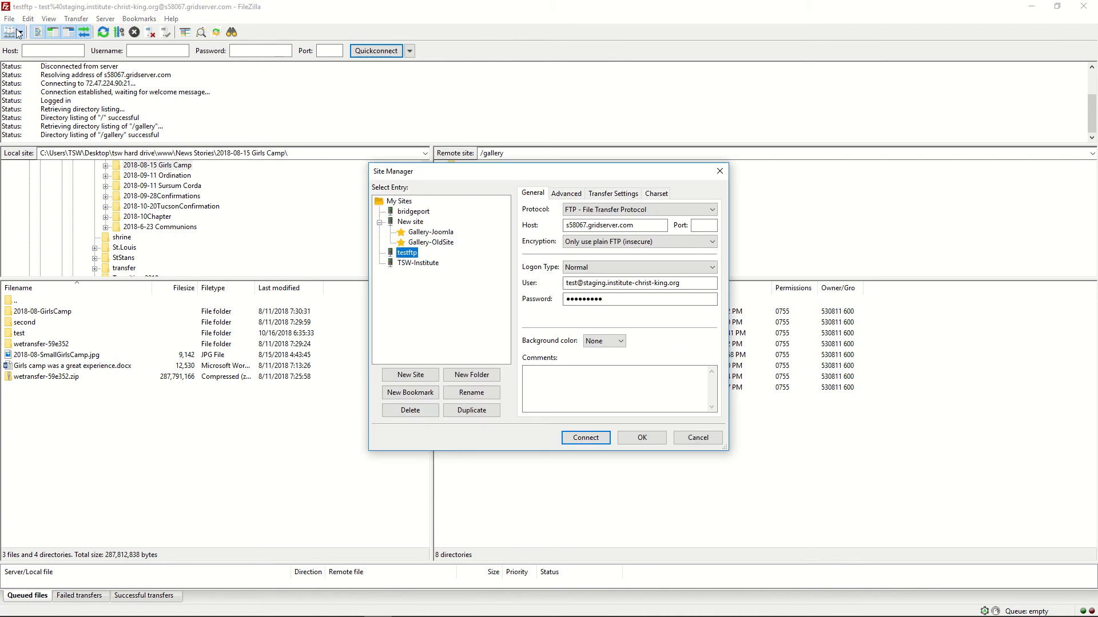
pyautogui.click(399, 221)
pyautogui.click(595, 441)
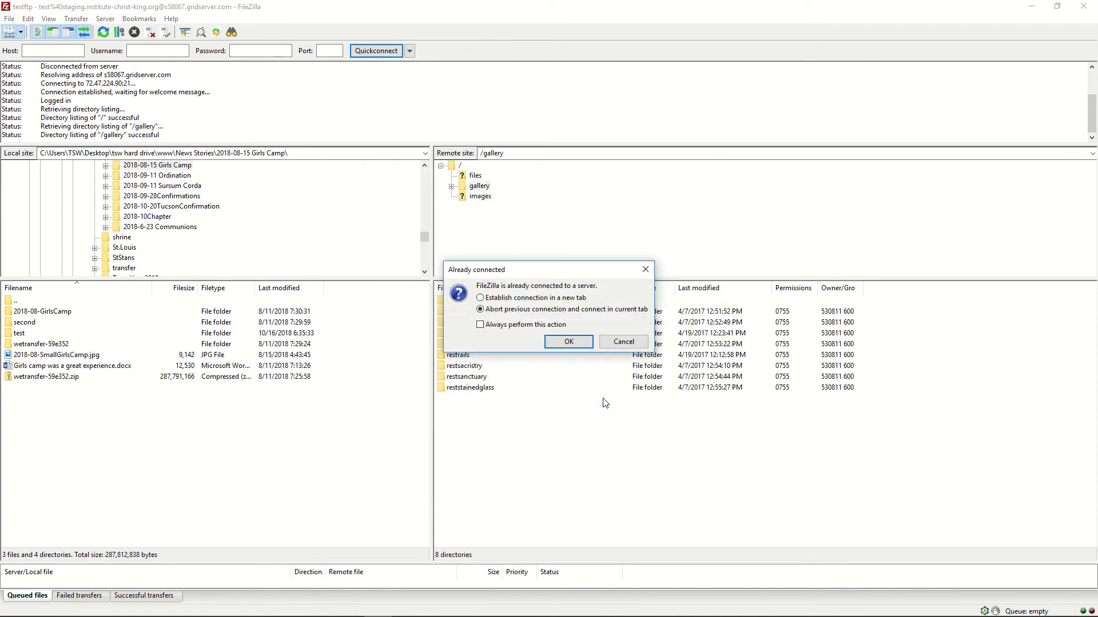
pyautogui.click(566, 342)
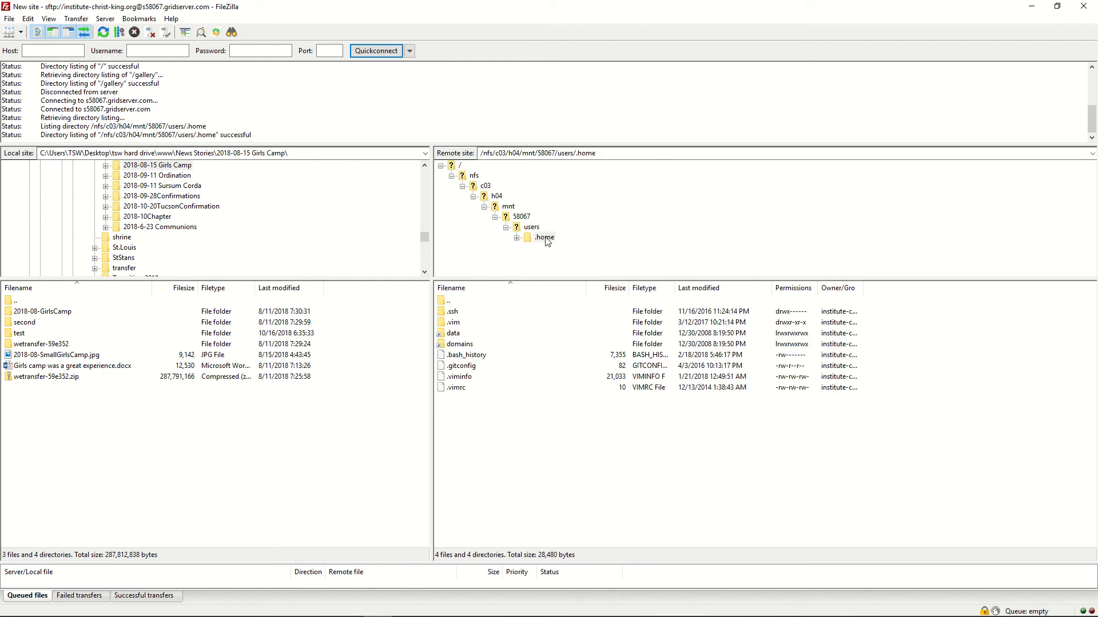
# Step: Open the remote folder domains/staging.institute-christ-king.org/html/images/tucson/gallery
pyautogui.doubleClick(543, 238)
pyautogui.click(557, 268)
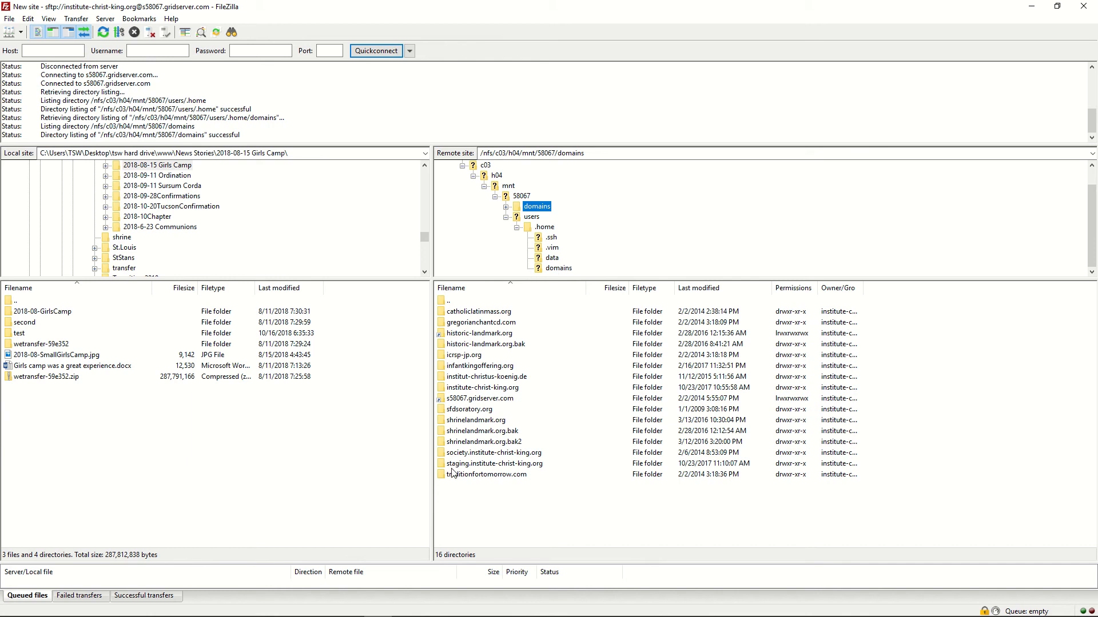
pyautogui.doubleClick(457, 464)
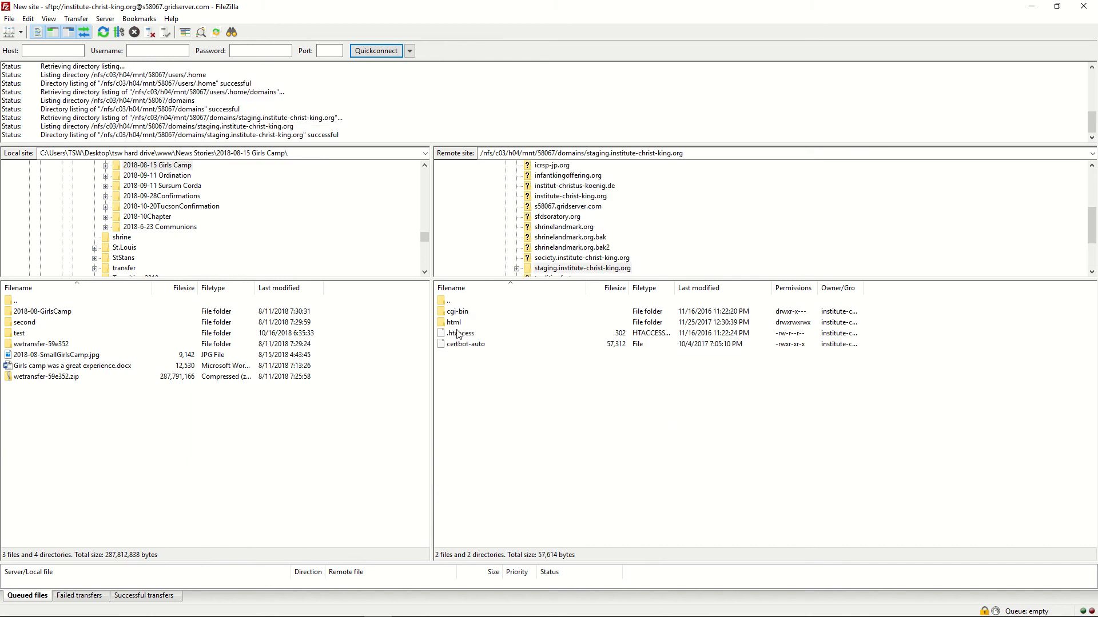
pyautogui.doubleClick(454, 324)
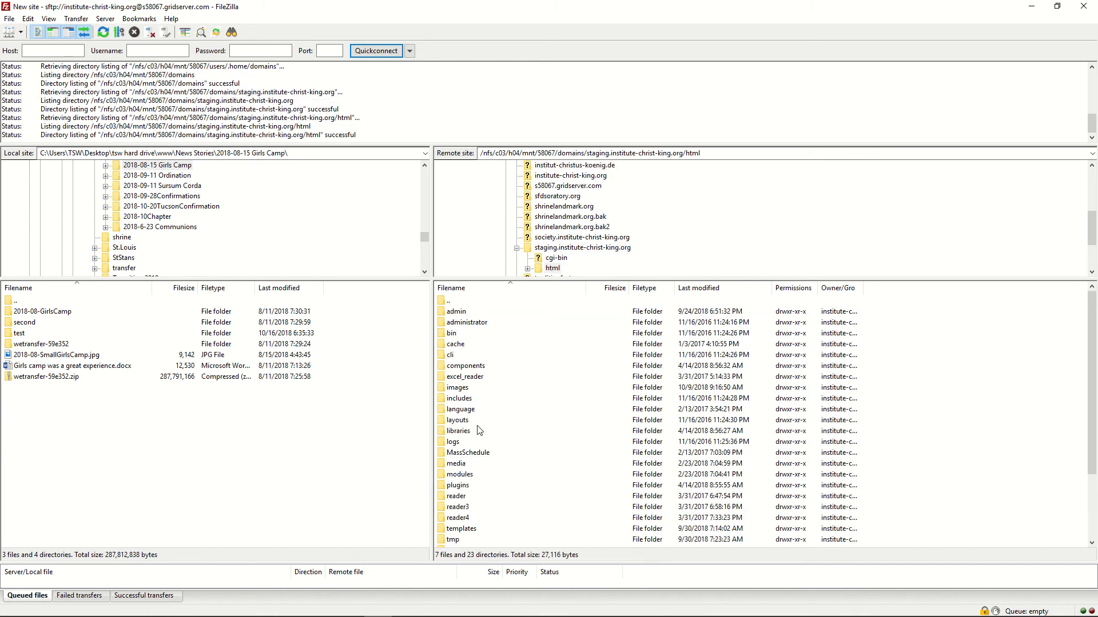
pyautogui.scroll(-3, 479, 431)
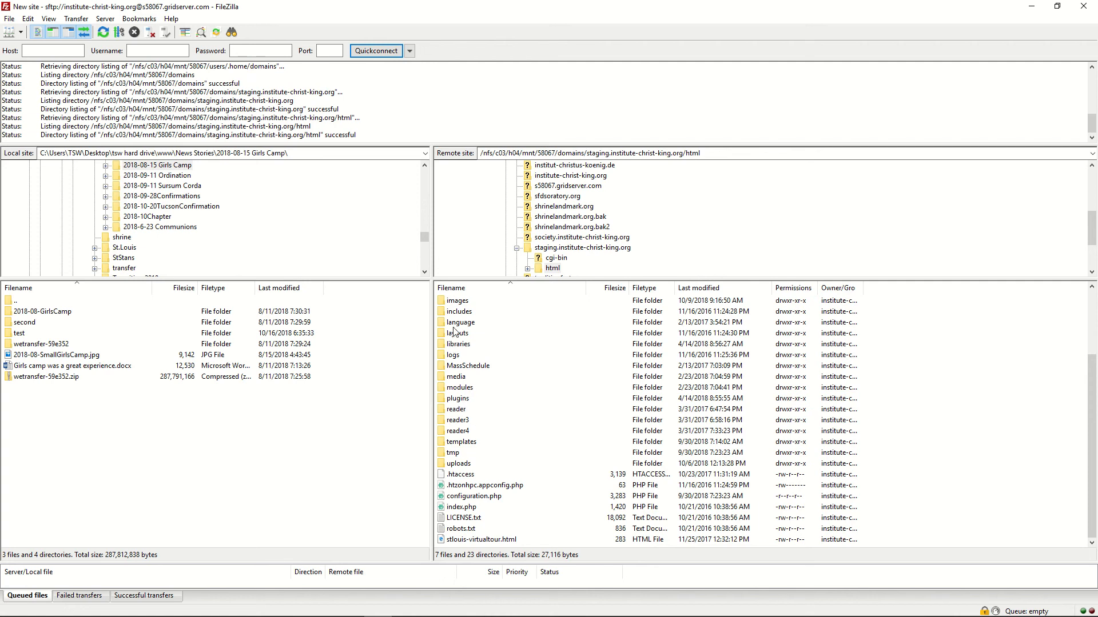
pyautogui.doubleClick(449, 303)
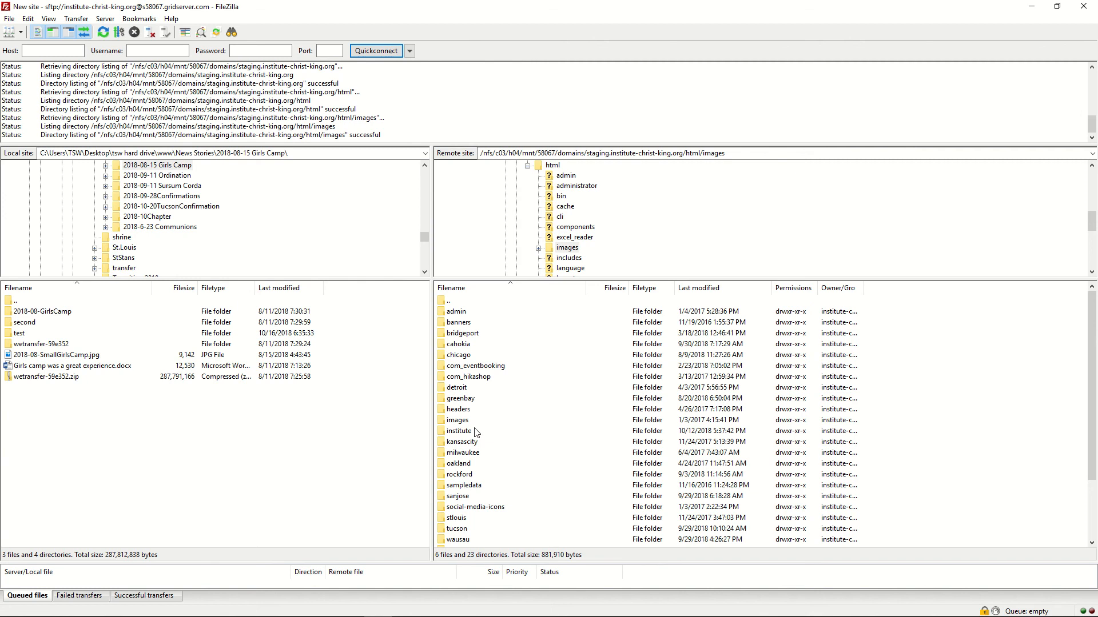
pyautogui.scroll(-2, 475, 434)
pyautogui.doubleClick(455, 464)
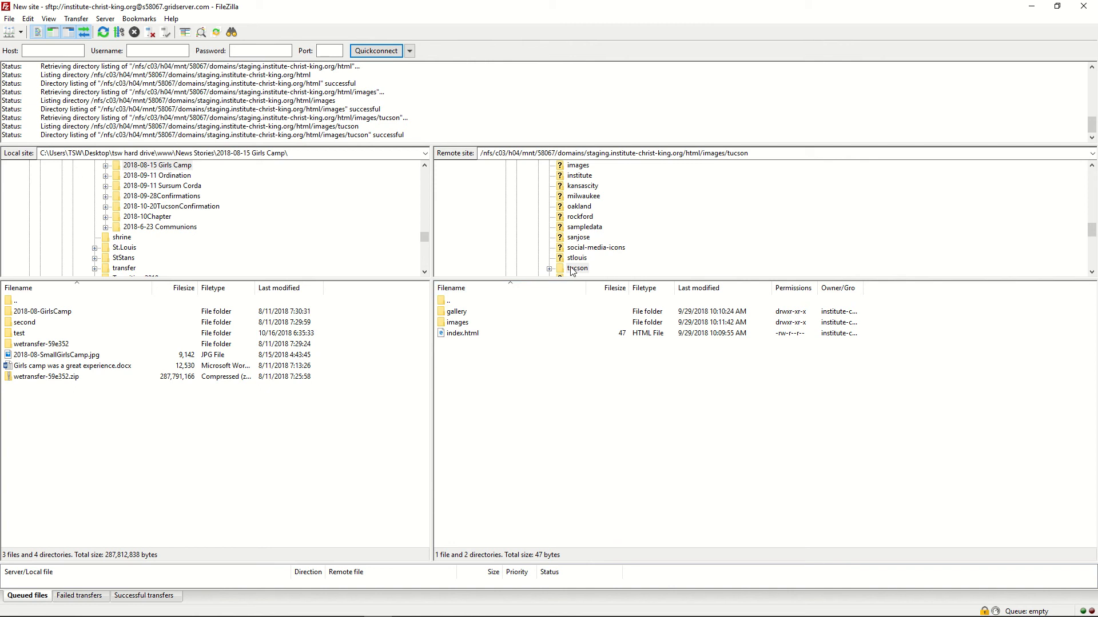
pyautogui.doubleClick(444, 314)
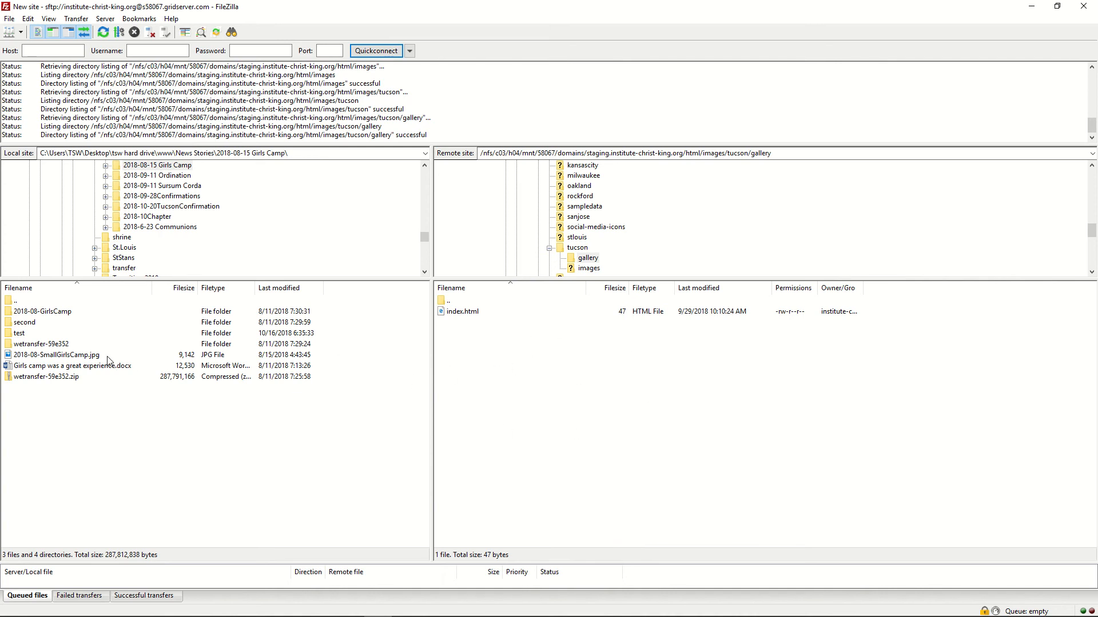
# Step: Upload the local 2018-10-TucsonConfirmations folder from 2018-10-20TucsonConfirmation into the remote tucson/gallery folder
pyautogui.click(166, 207)
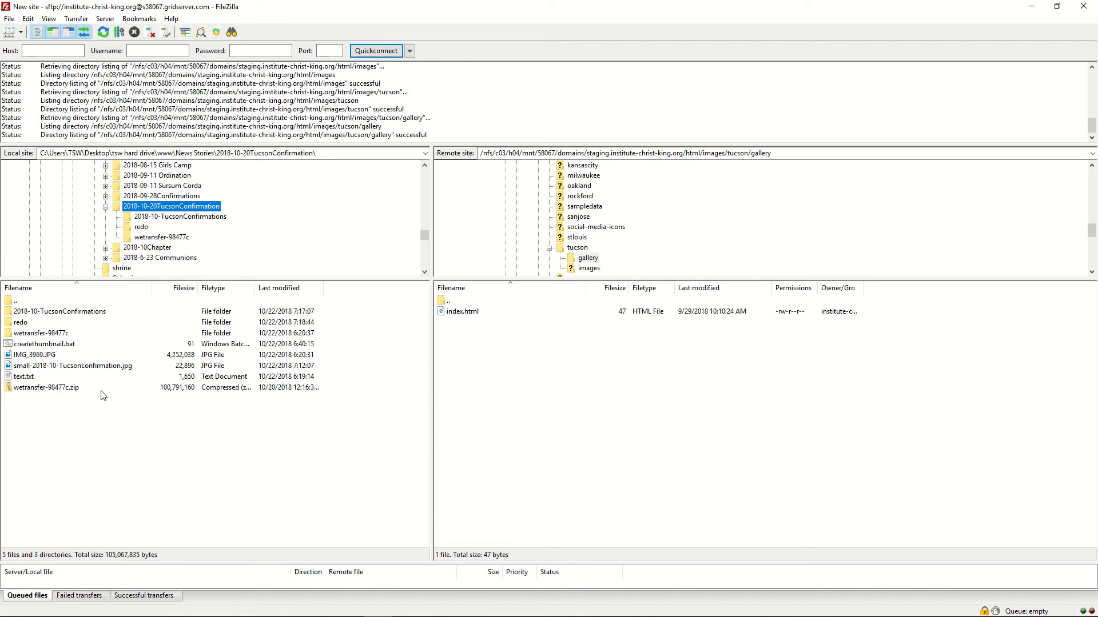
pyautogui.click(61, 316)
pyautogui.click(62, 316)
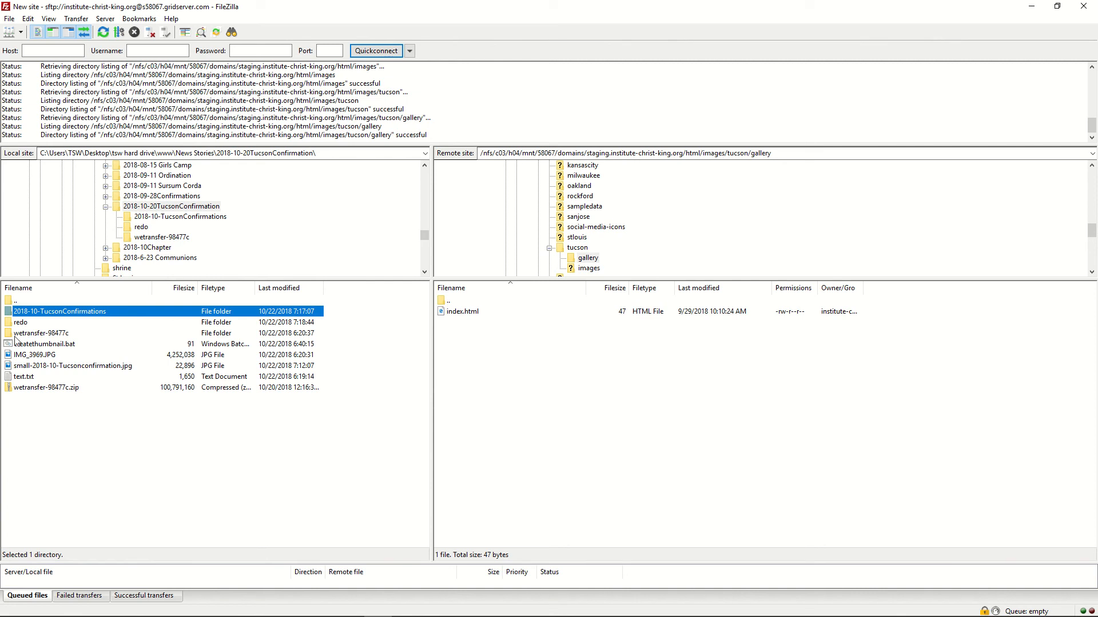
pyautogui.moveTo(14, 313); pyautogui.dragTo(498, 359)
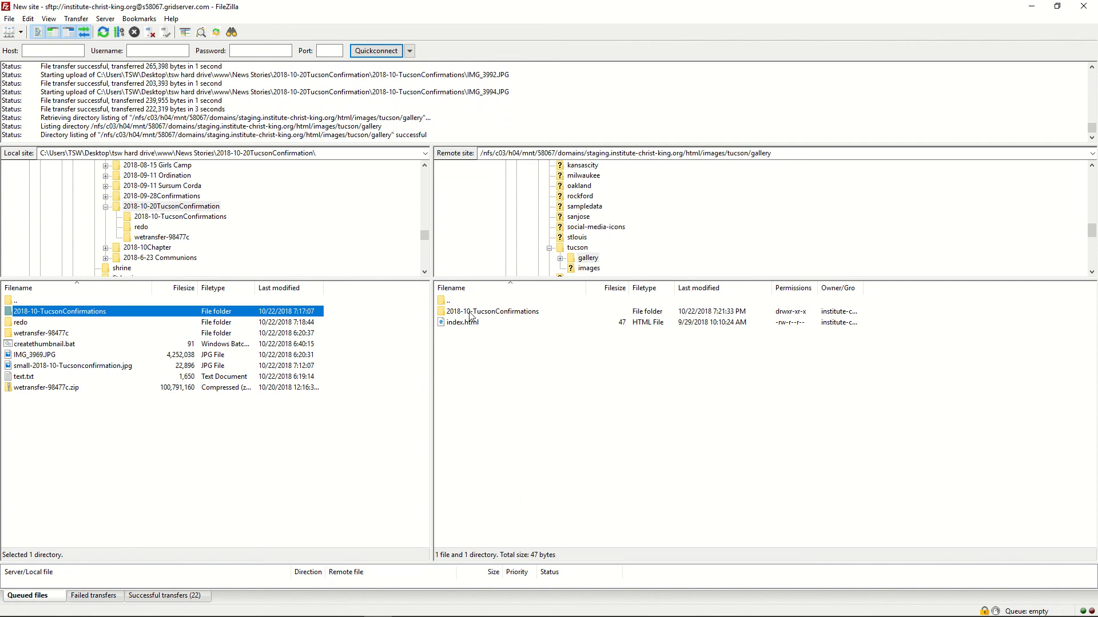
# Step: Check the permissions of the uploaded 2018-10-TucsonConfirmations folder and the photos inside it on the server
pyautogui.doubleClick(487, 312)
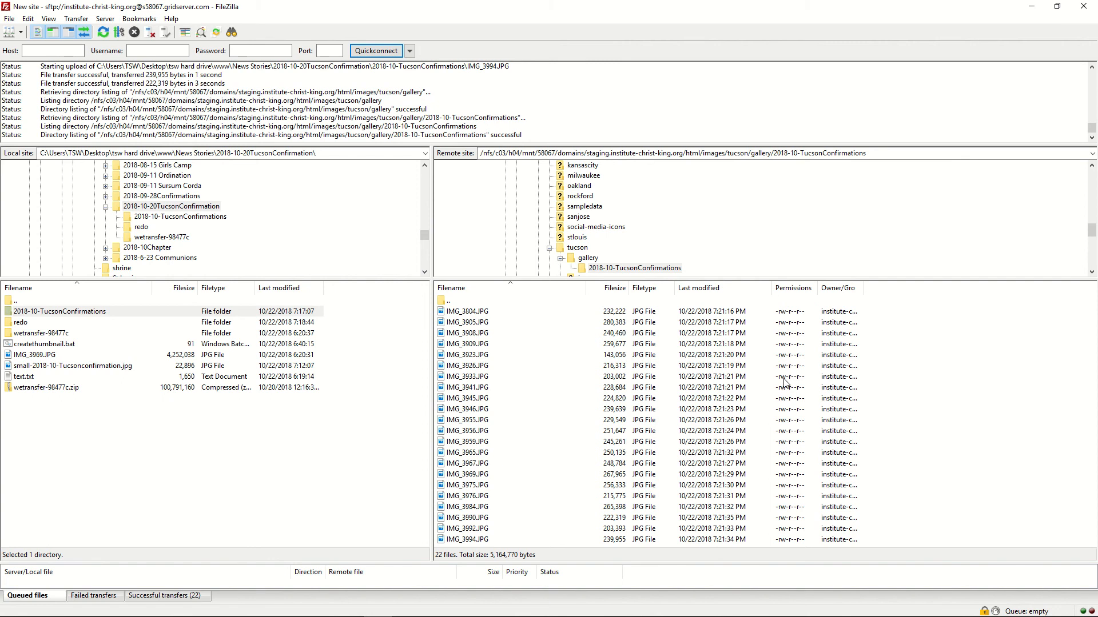
pyautogui.click(587, 259)
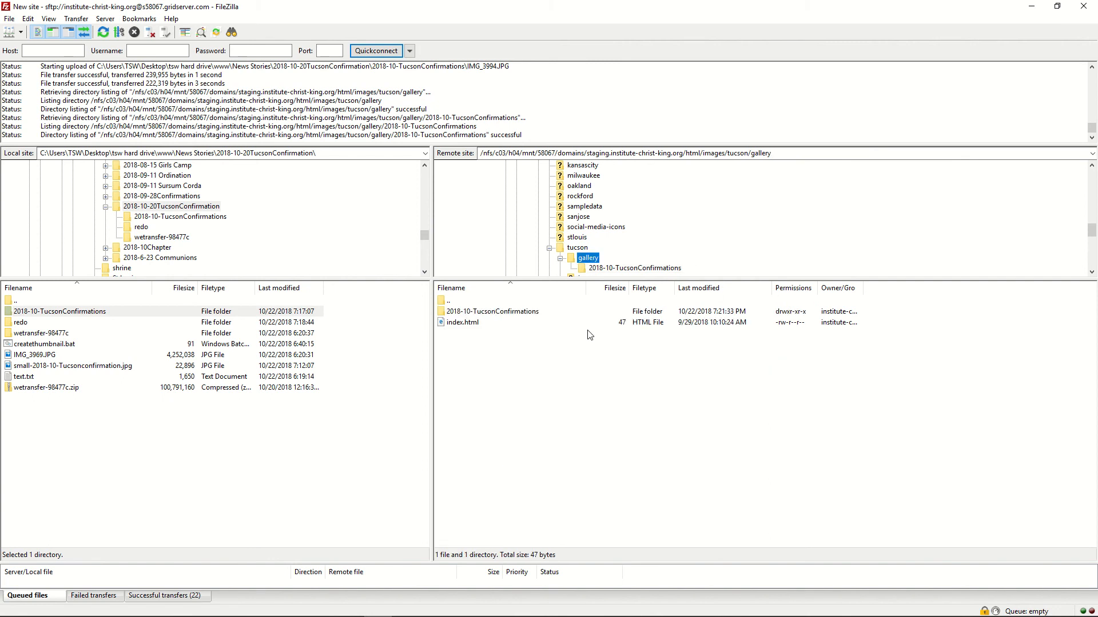
pyautogui.click(630, 269)
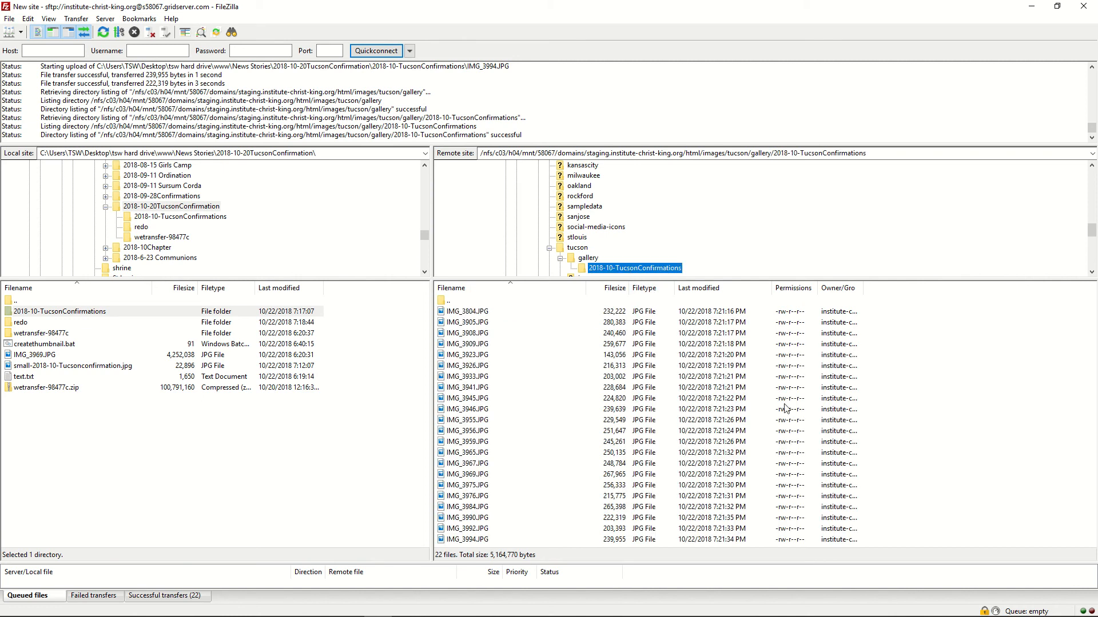